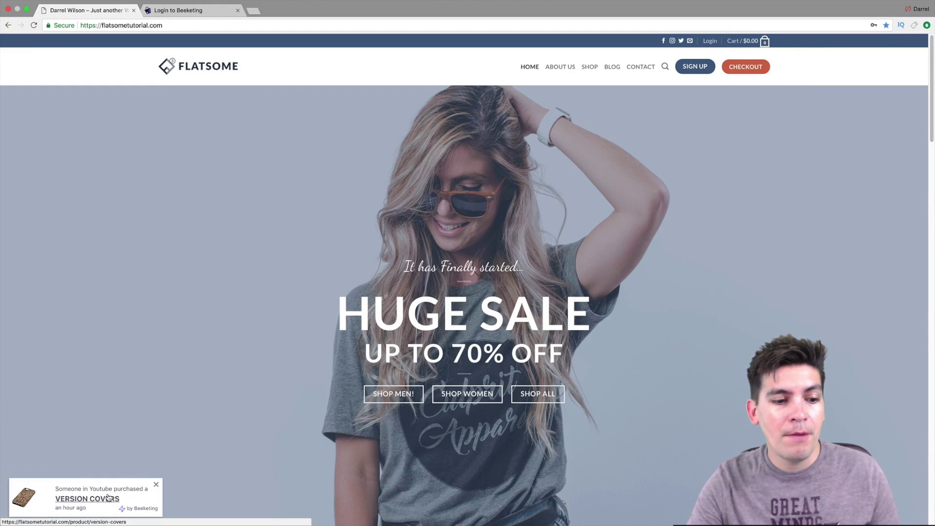
- View Version Covers from the sale popup, then sign into Beeketing with saved login details
{"action": "left_click", "coordinate": [108, 498]}
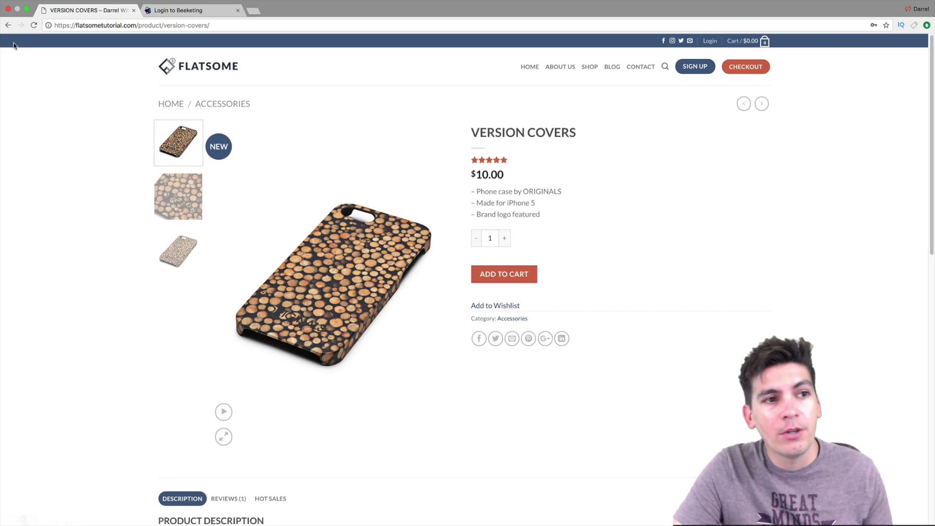
{"action": "left_click", "coordinate": [7, 25]}
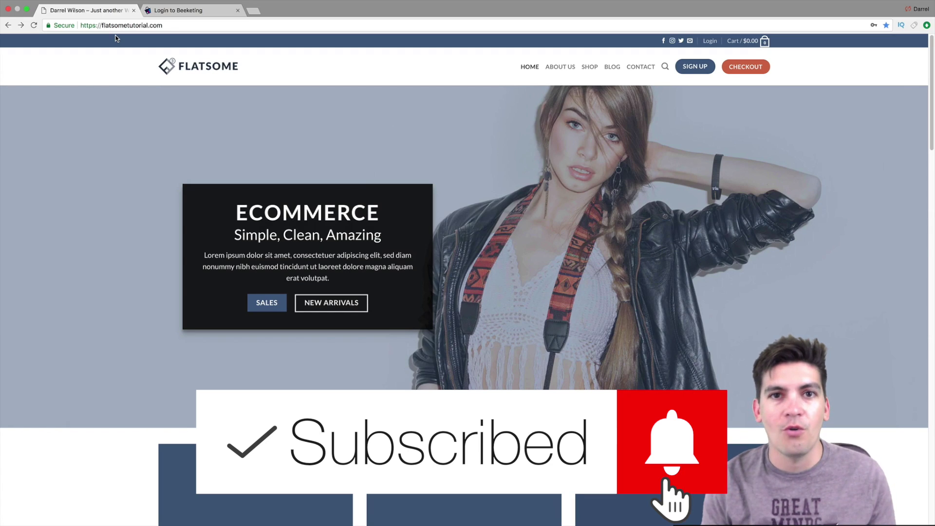
{"action": "scroll", "coordinate": [134, 138], "scroll_direction": "down", "scroll_amount": 1}
{"action": "scroll", "coordinate": [135, 138], "scroll_direction": "down", "scroll_amount": 10}
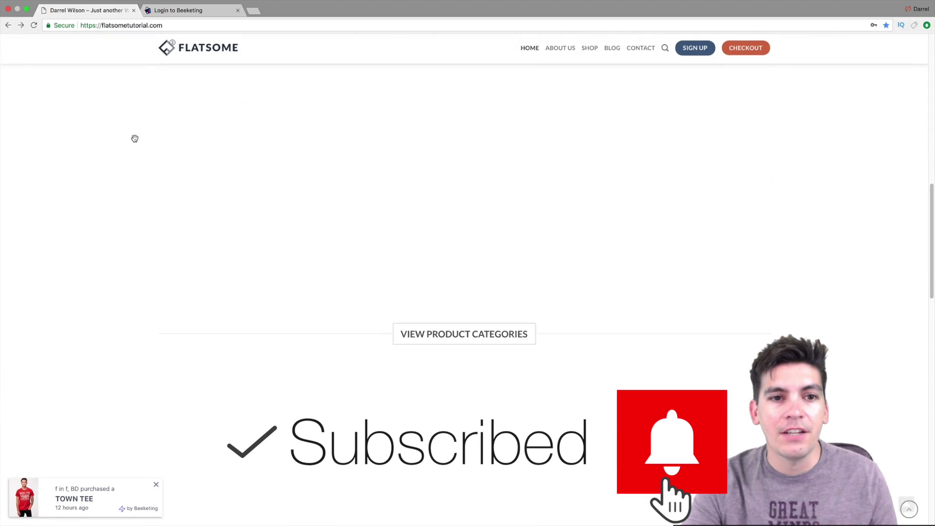
{"action": "scroll", "coordinate": [135, 138], "scroll_direction": "down", "scroll_amount": 1}
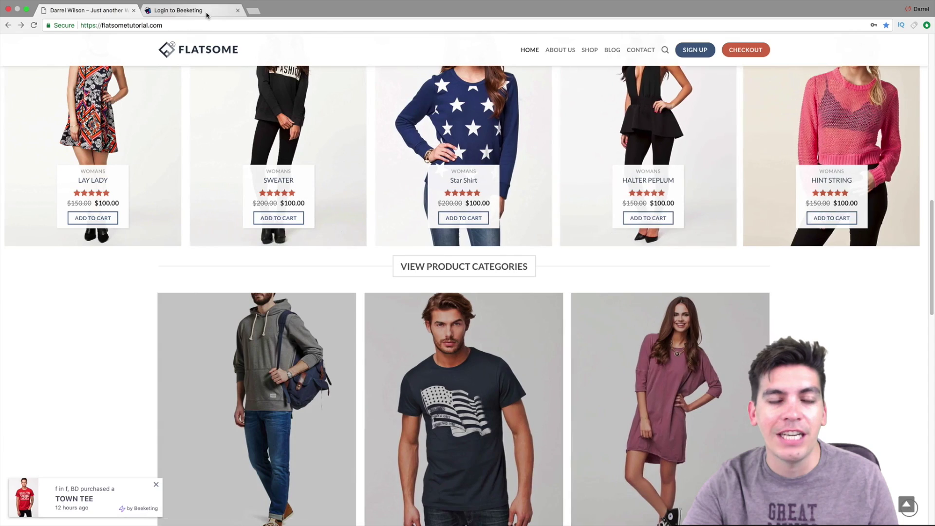
{"action": "left_click", "coordinate": [207, 15]}
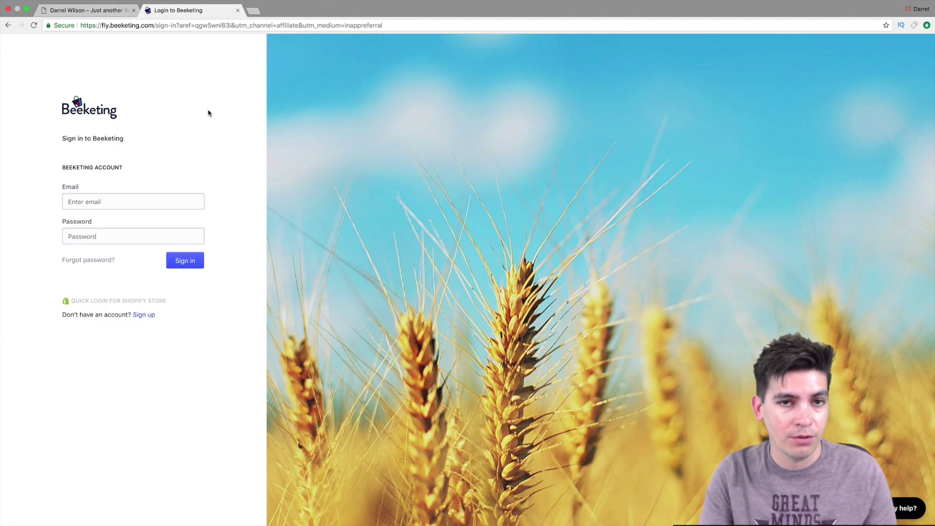
{"action": "left_click", "coordinate": [170, 200]}
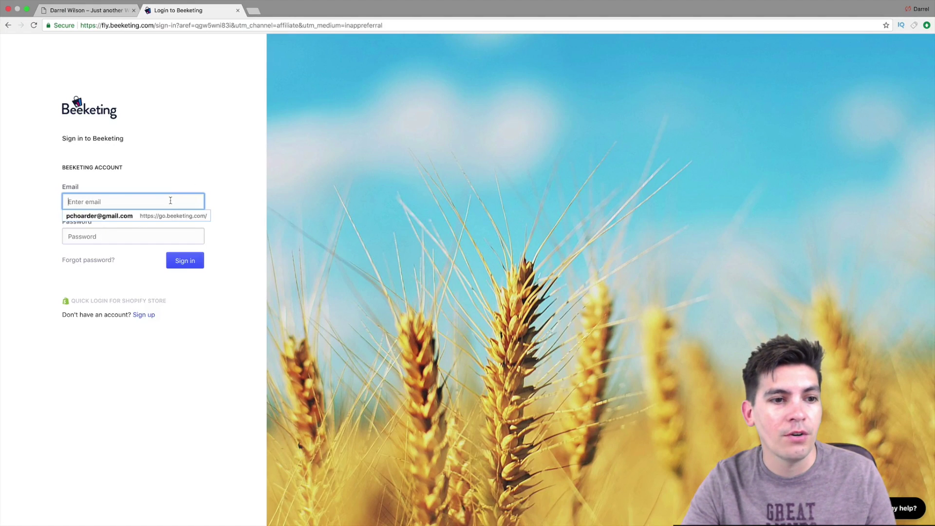
{"action": "left_click", "coordinate": [167, 214]}
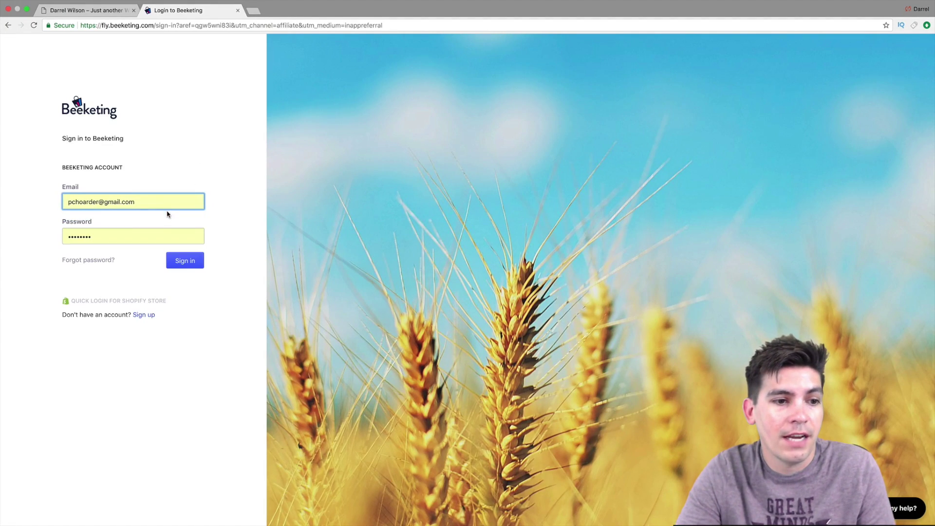
{"action": "left_click", "coordinate": [180, 260]}
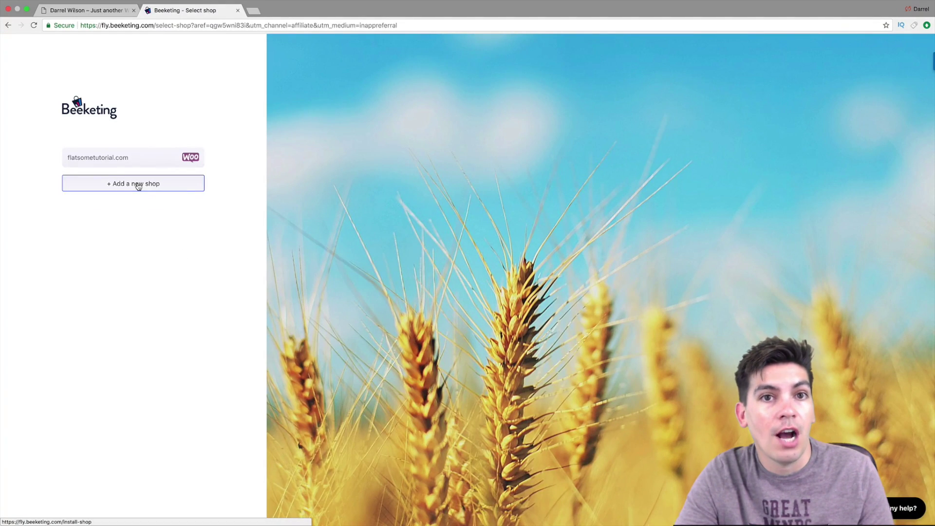
- Start adding a new Beeketing shop with WooCommerce as its platform
{"action": "left_click", "coordinate": [136, 184]}
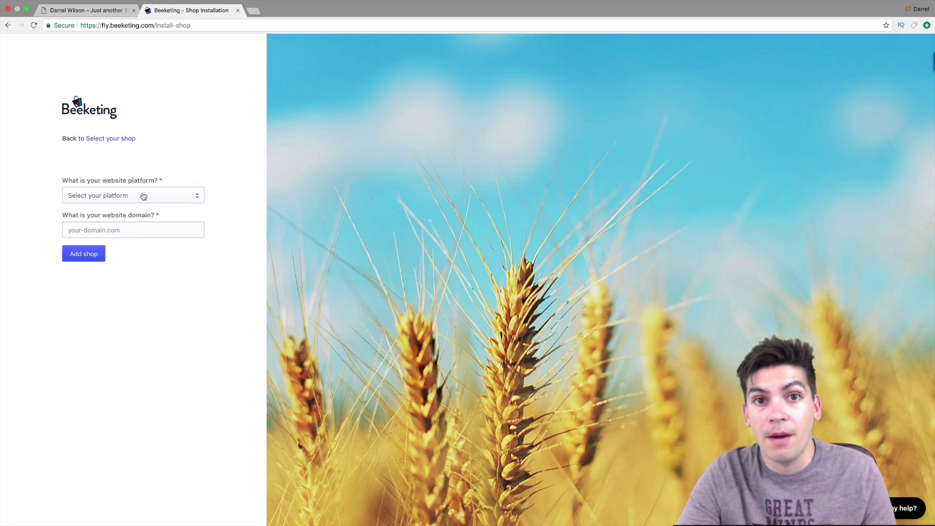
{"action": "left_click", "coordinate": [142, 196]}
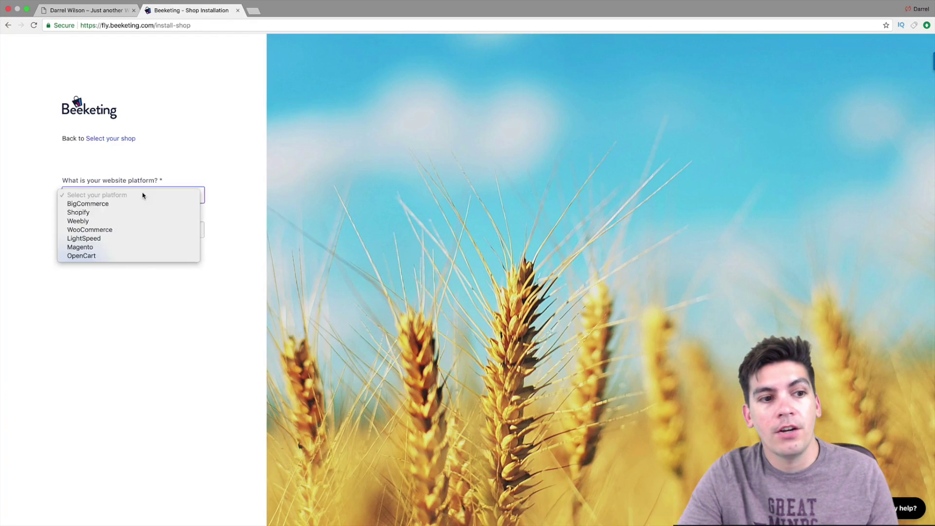
{"action": "left_click", "coordinate": [142, 230]}
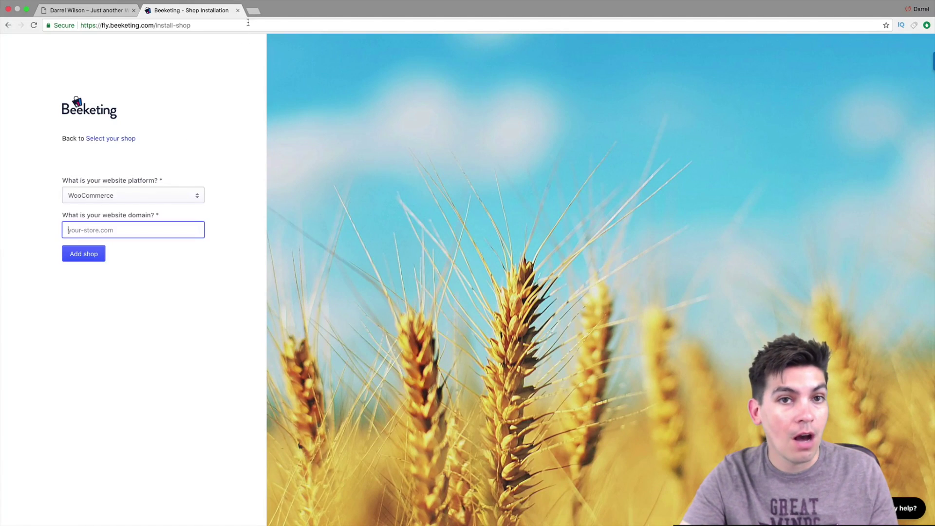
{"action": "left_click", "coordinate": [129, 13]}
{"action": "scroll", "coordinate": [154, 144], "scroll_direction": "up", "scroll_amount": 10}
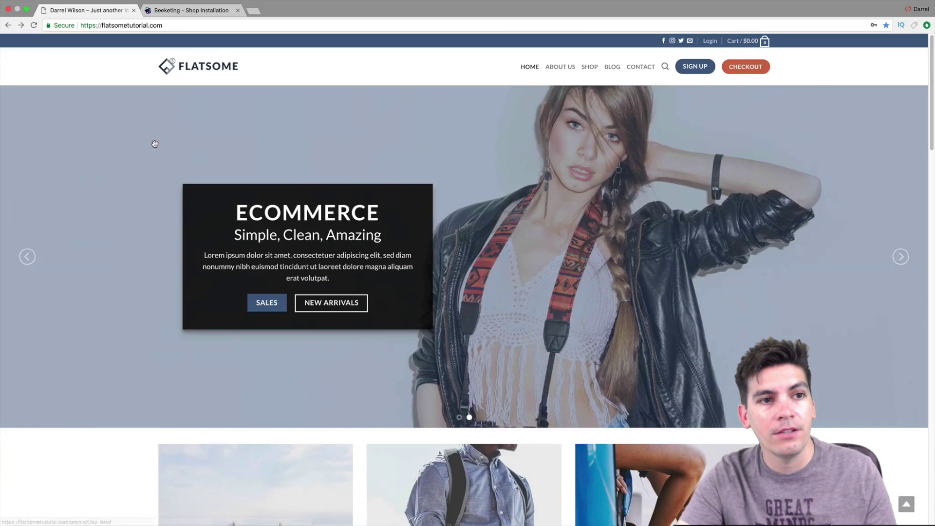
- Open the store's /wp-admin page and add flatsometutorial.com as a Beeketing shop
{"action": "left_click", "coordinate": [146, 25]}
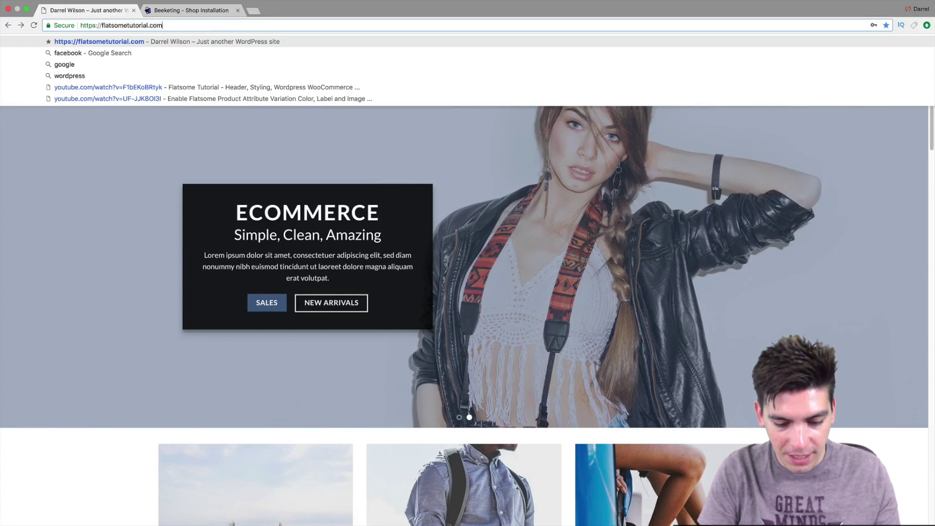
{"action": "type", "text": "/wp-admin"}
{"action": "key", "text": "Return"}
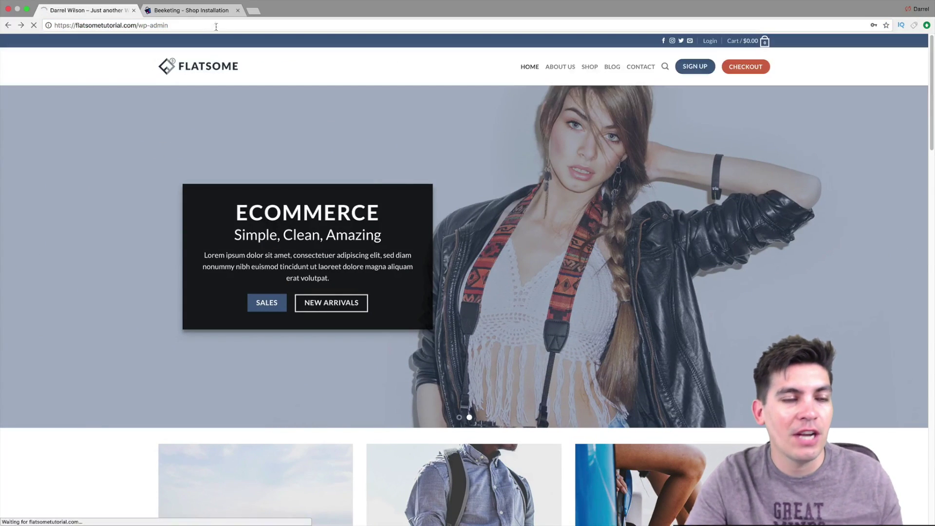
{"action": "left_click", "coordinate": [212, 12]}
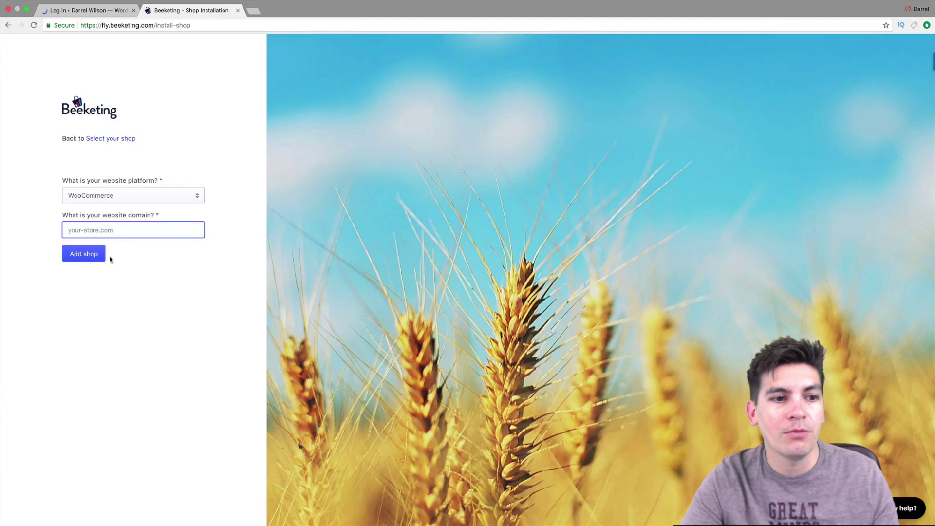
{"action": "key", "text": "Return"}
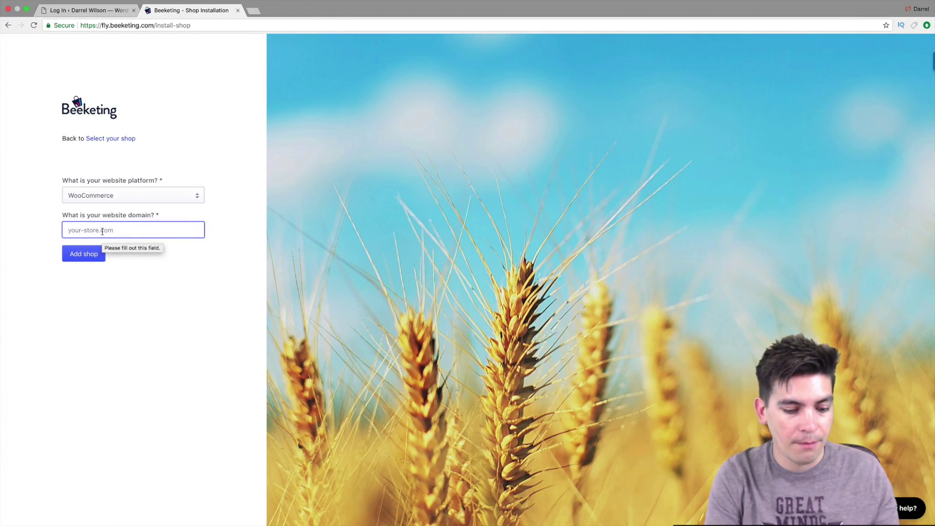
{"action": "type", "text": "flatsometutorial.com"}
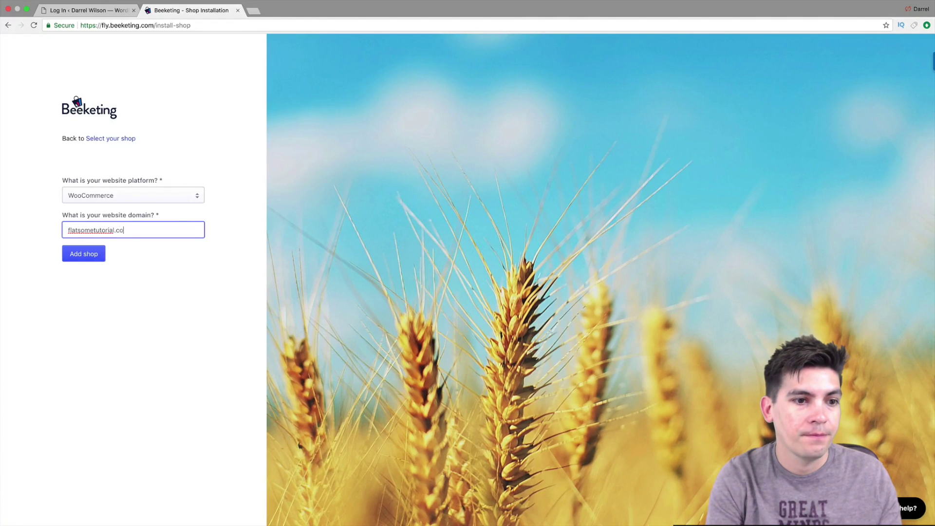
{"action": "left_click", "coordinate": [94, 252]}
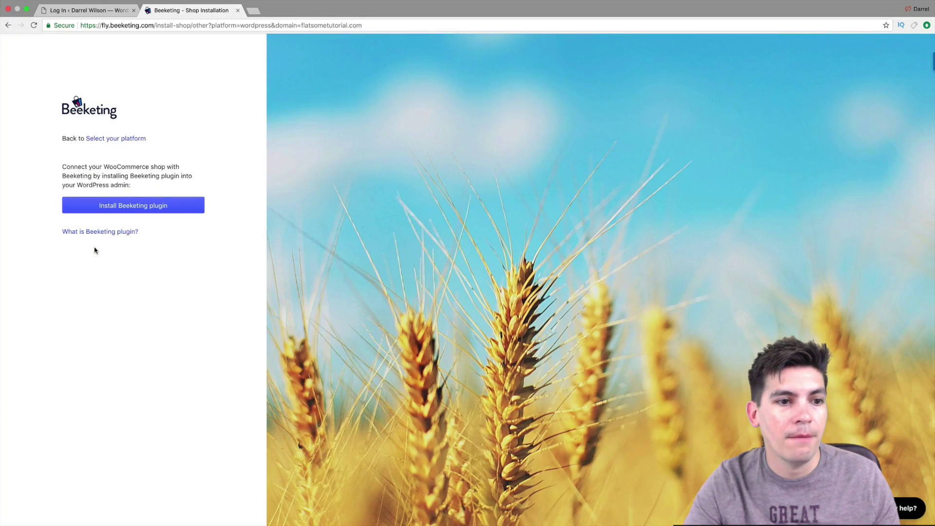
- Log into the WordPress admin, re-entering the password after the first attempt fails
{"action": "left_click", "coordinate": [108, 12]}
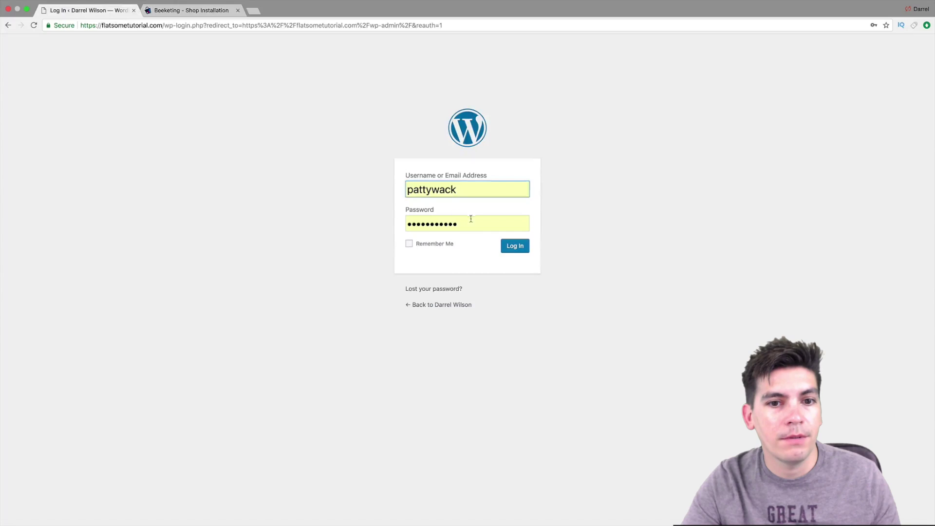
{"action": "left_click", "coordinate": [523, 251]}
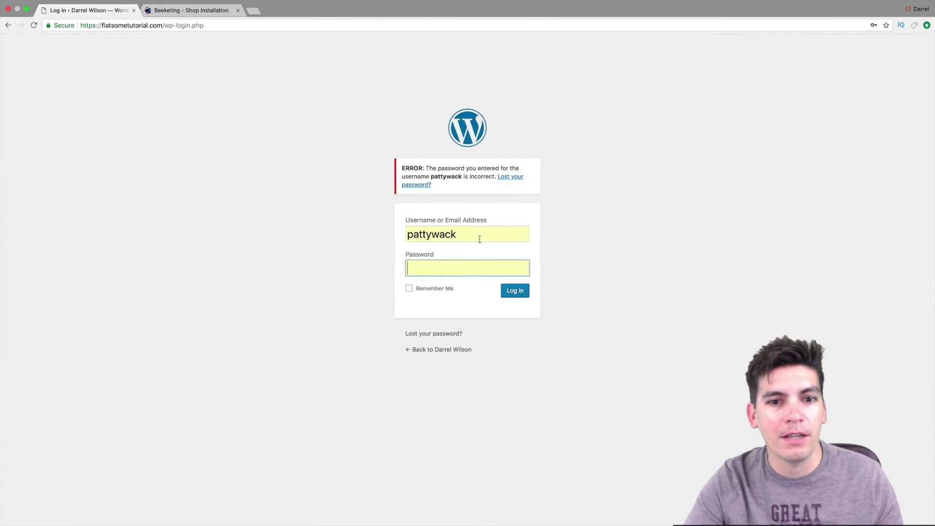
{"action": "left_click", "coordinate": [480, 268]}
{"action": "type", "text": "*********"}
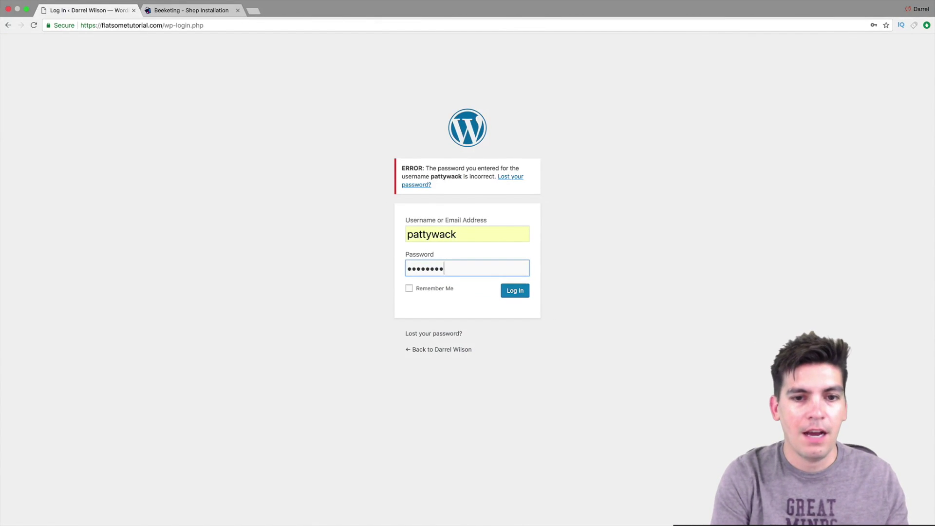
{"action": "key", "text": "Return"}
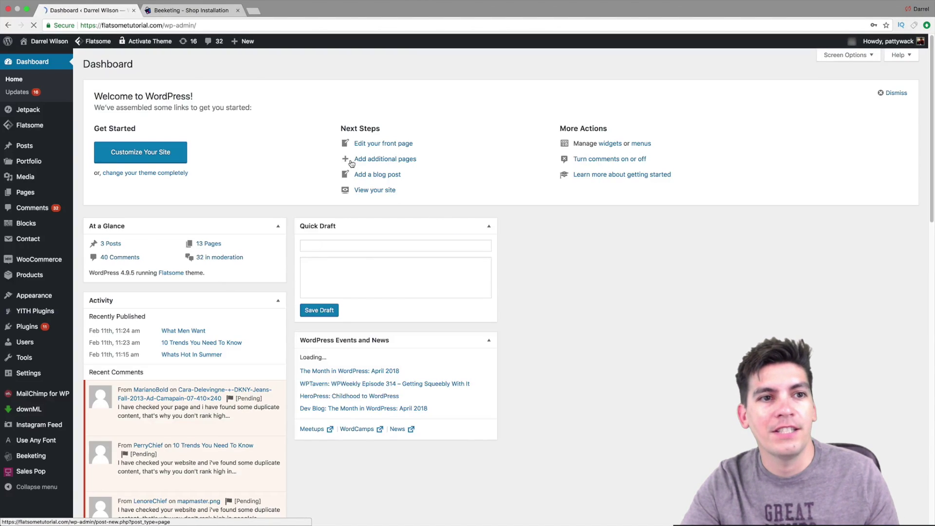
{"action": "left_click", "coordinate": [190, 11]}
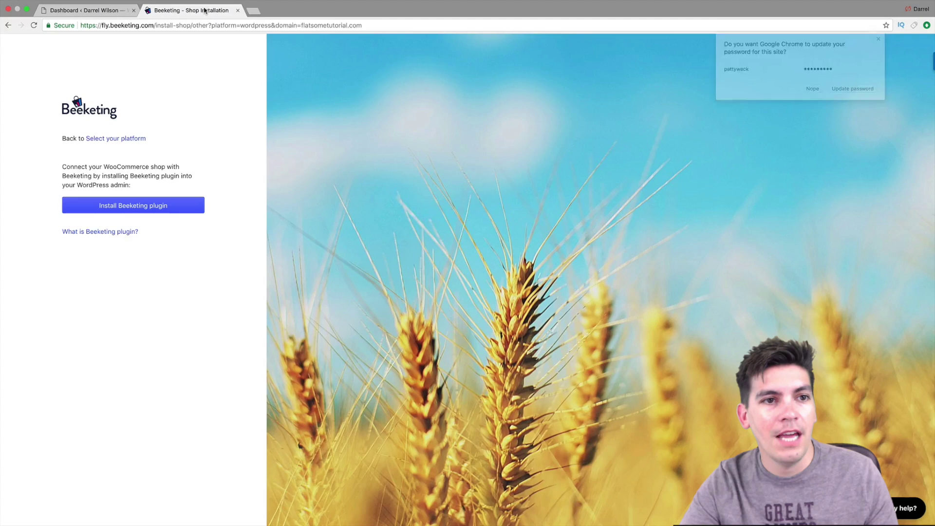
- Open the Beeketing for WooCommerce plugin page, already installed, and return to the Dashboard
{"action": "left_click", "coordinate": [163, 207]}
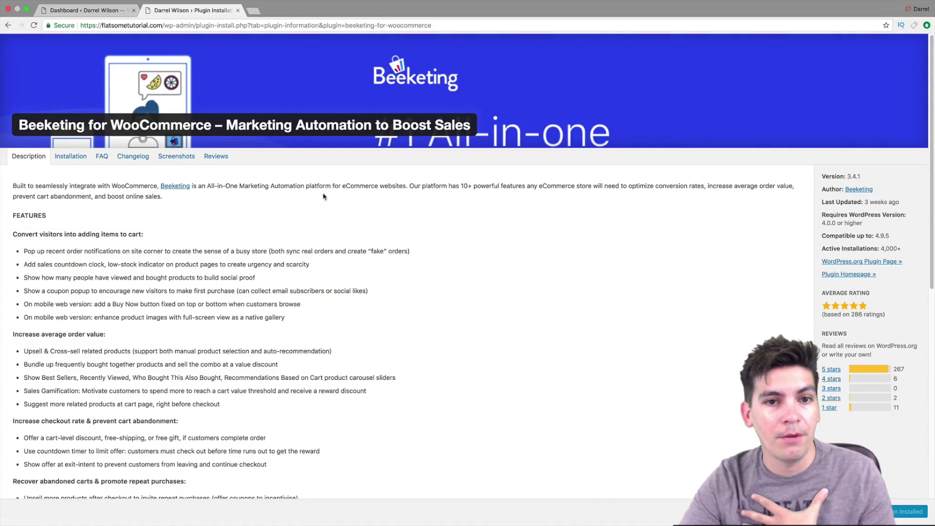
{"action": "scroll", "coordinate": [328, 197], "scroll_direction": "down", "scroll_amount": 5}
{"action": "scroll", "coordinate": [328, 200], "scroll_direction": "down", "scroll_amount": 2}
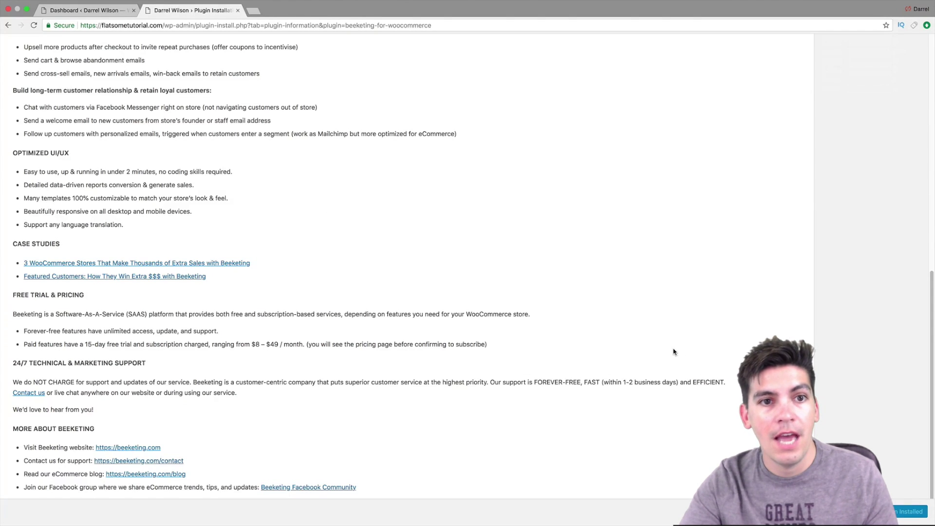
{"action": "scroll", "coordinate": [673, 351], "scroll_direction": "up", "scroll_amount": 6}
{"action": "scroll", "coordinate": [674, 351], "scroll_direction": "up", "scroll_amount": 1}
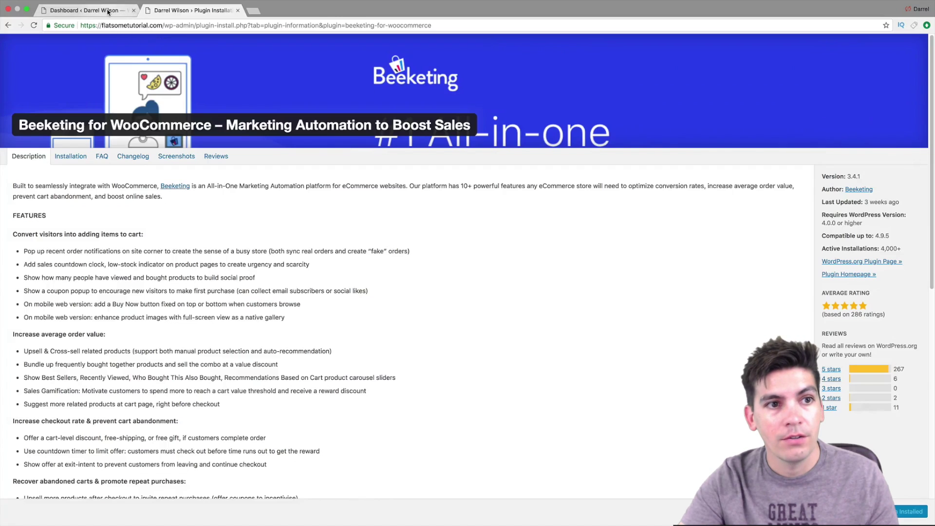
{"action": "left_click", "coordinate": [91, 11]}
{"action": "mouse_move", "coordinate": [27, 326]}
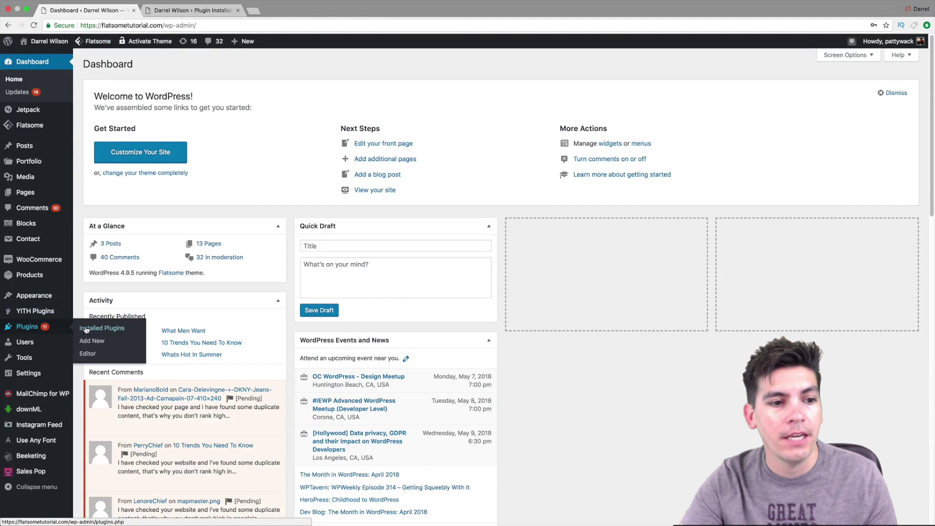
- Open Beeketing For WooCommerce's Settings from the Installed Plugins list
{"action": "left_click", "coordinate": [86, 330]}
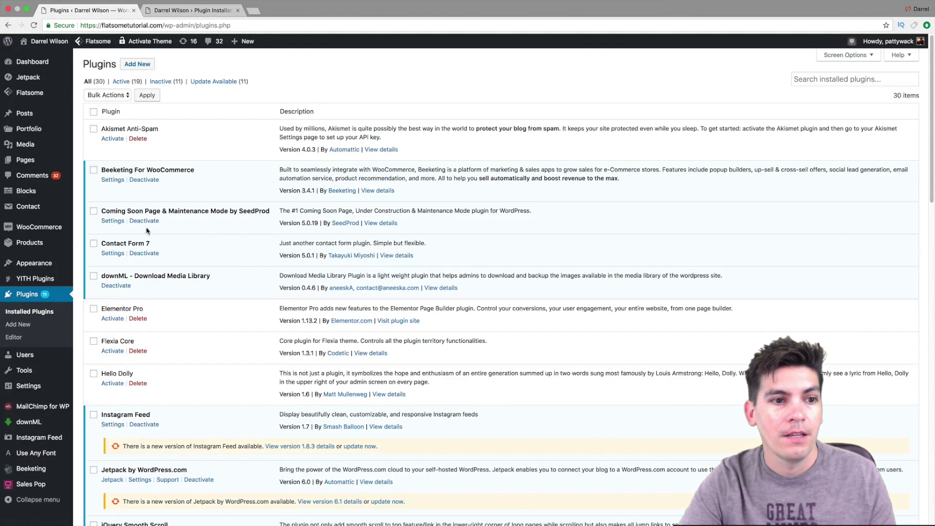
{"action": "scroll", "coordinate": [147, 231], "scroll_direction": "down", "scroll_amount": 1}
{"action": "scroll", "coordinate": [143, 238], "scroll_direction": "down", "scroll_amount": 2}
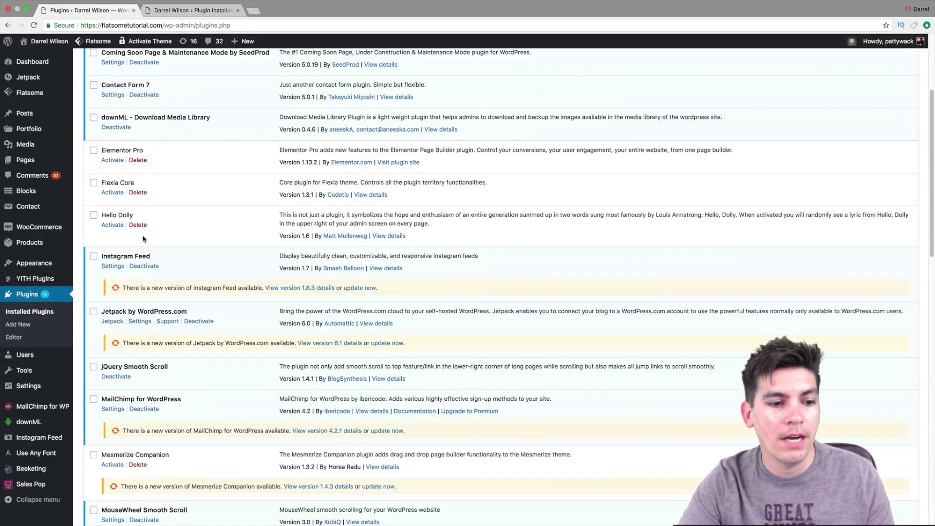
{"action": "scroll", "coordinate": [143, 238], "scroll_direction": "down", "scroll_amount": 1}
{"action": "scroll", "coordinate": [932, 193], "scroll_direction": "up", "scroll_amount": 3}
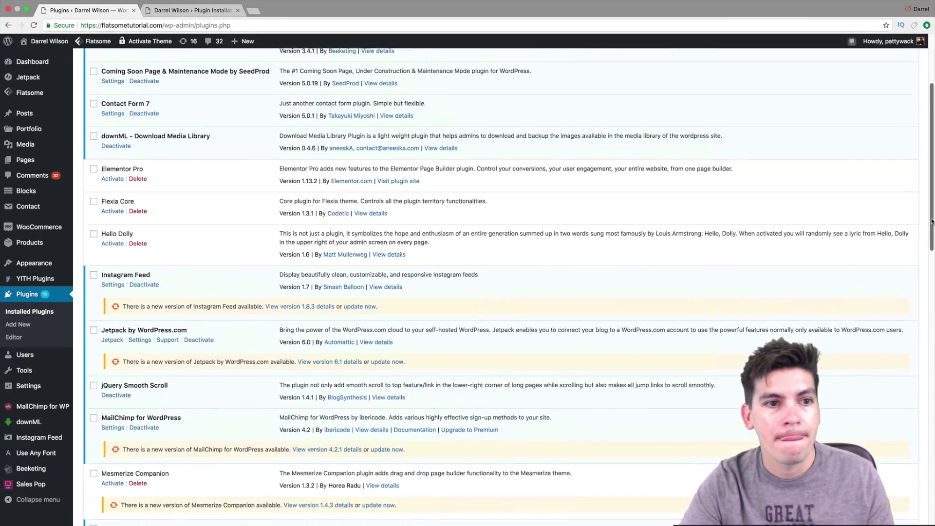
{"action": "scroll", "coordinate": [932, 194], "scroll_direction": "up", "scroll_amount": 1}
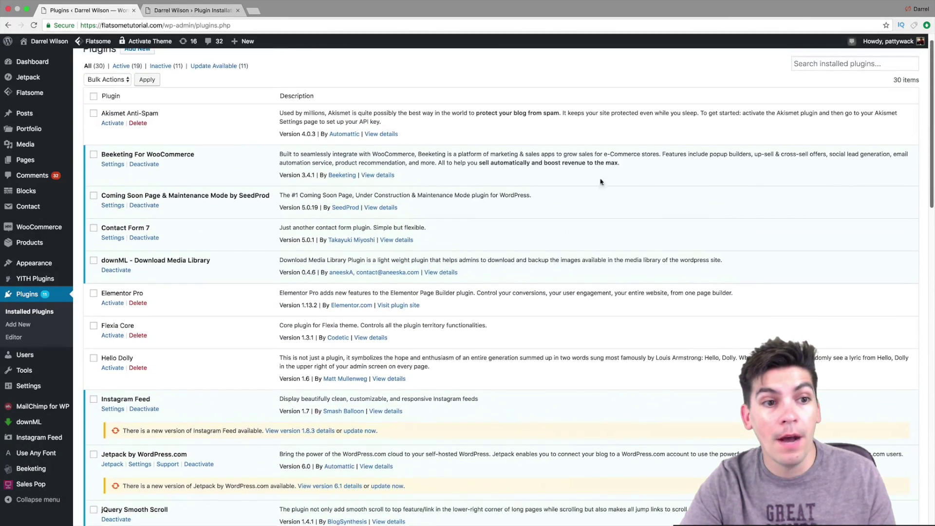
{"action": "left_click", "coordinate": [113, 165]}
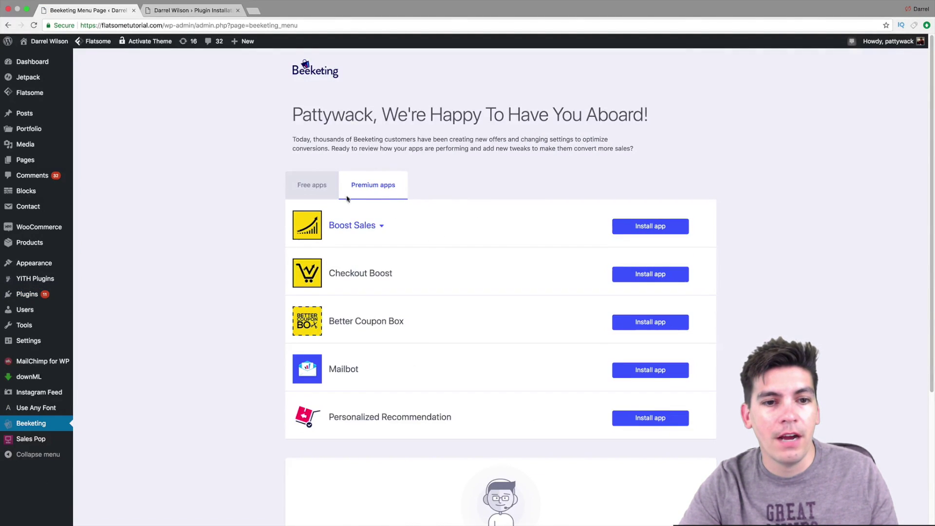
- Compare the Free and Premium Beeketing apps, then launch the Sales Pop dashboard
{"action": "left_click", "coordinate": [308, 187]}
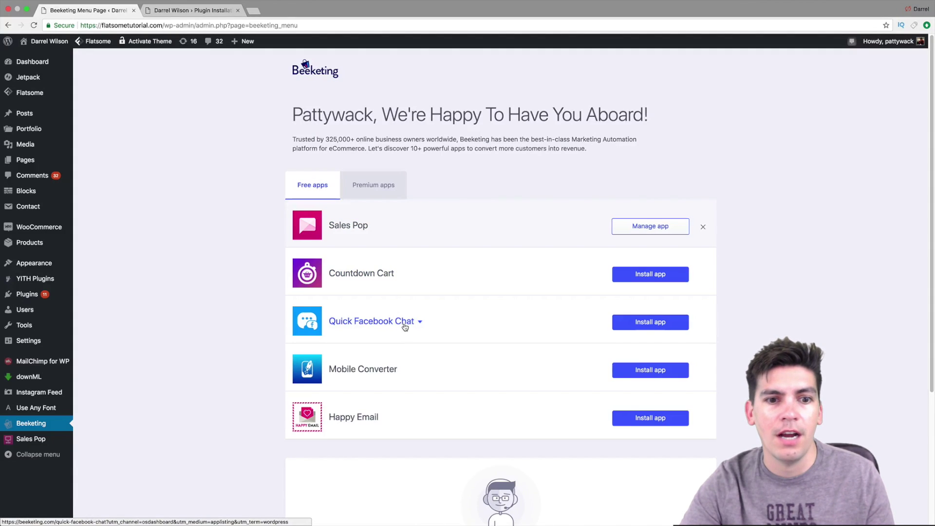
{"action": "left_click", "coordinate": [380, 185]}
{"action": "left_click", "coordinate": [325, 188]}
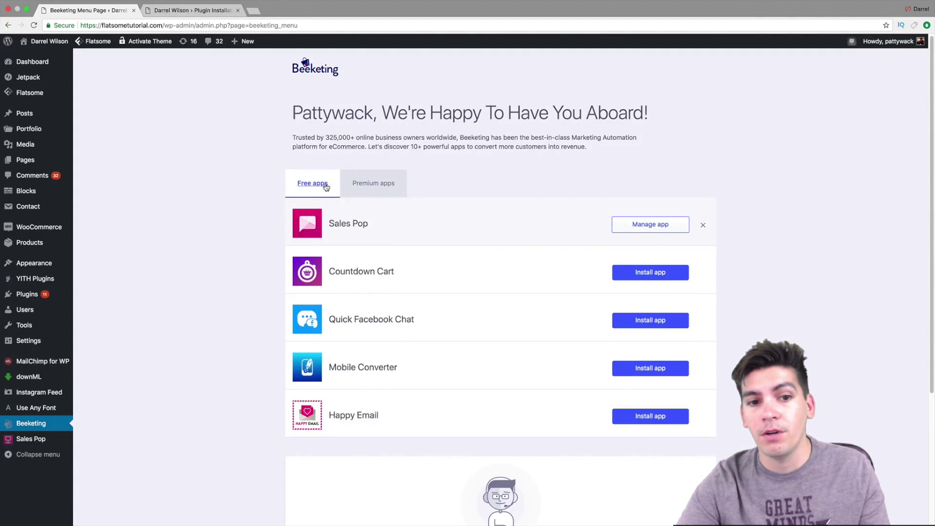
{"action": "left_click", "coordinate": [662, 227]}
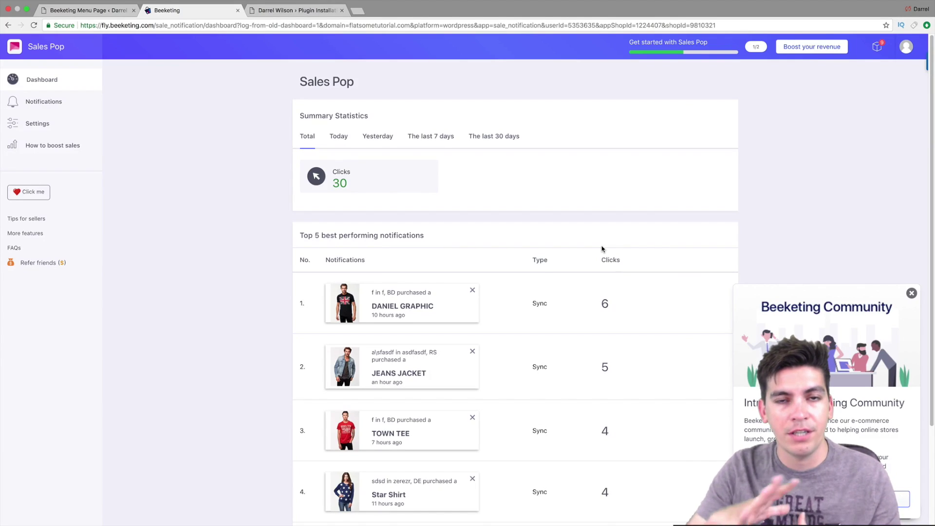
{"action": "scroll", "coordinate": [603, 249], "scroll_direction": "down", "scroll_amount": 3}
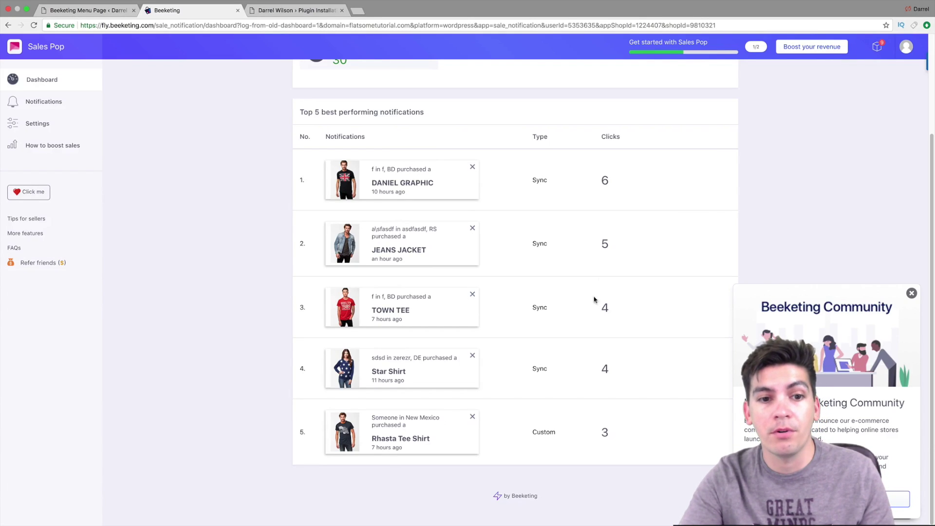
{"action": "scroll", "coordinate": [581, 329], "scroll_direction": "up", "scroll_amount": 3}
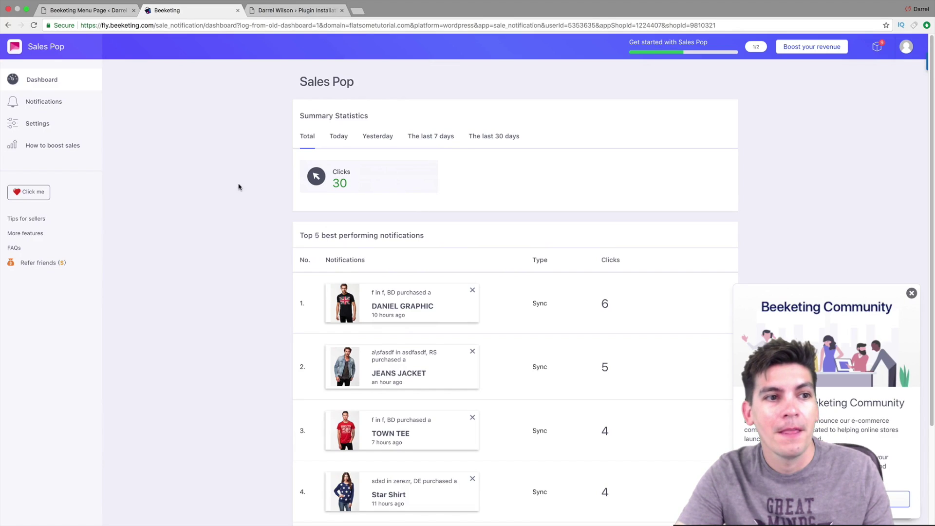
- Go to Sales Pop Notifications and open the Add custom notifications form
{"action": "left_click", "coordinate": [60, 104]}
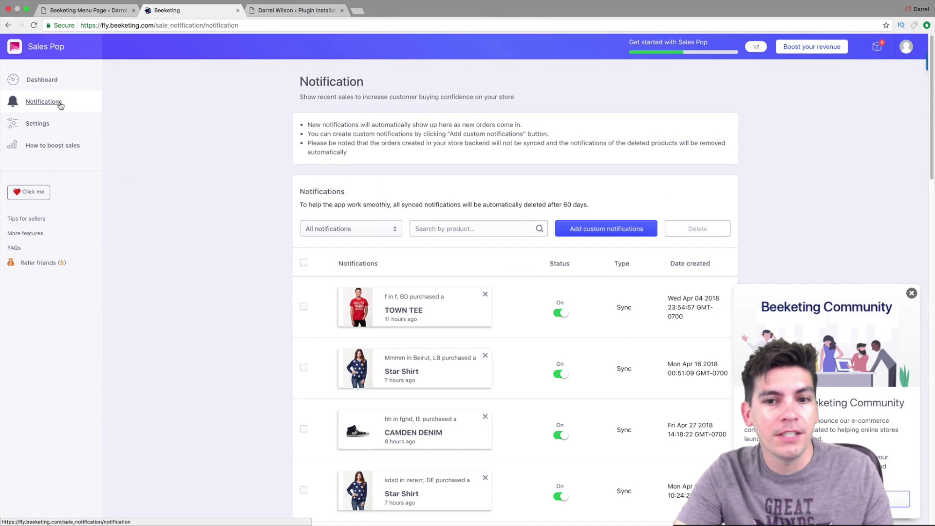
{"action": "scroll", "coordinate": [556, 302], "scroll_direction": "down", "scroll_amount": 5}
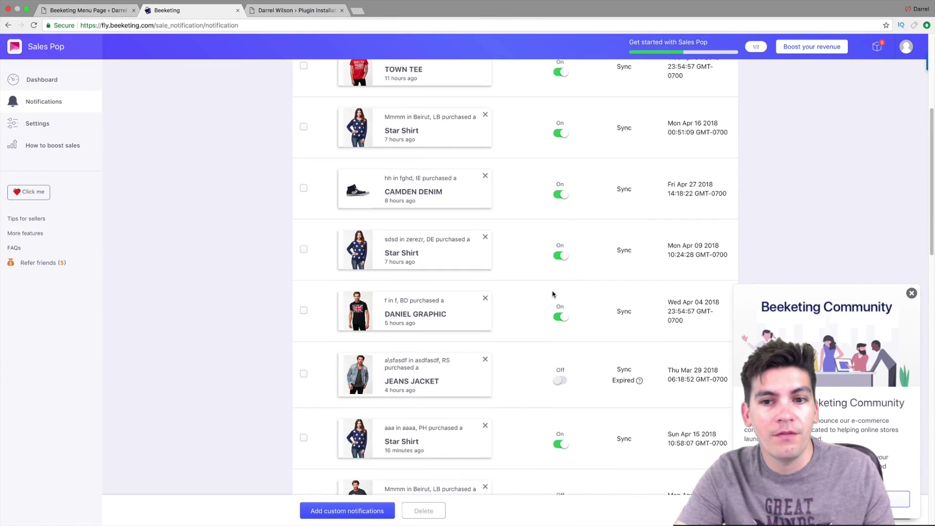
{"action": "scroll", "coordinate": [552, 294], "scroll_direction": "down", "scroll_amount": 5}
{"action": "scroll", "coordinate": [557, 255], "scroll_direction": "up", "scroll_amount": 5}
{"action": "scroll", "coordinate": [562, 242], "scroll_direction": "up", "scroll_amount": 5}
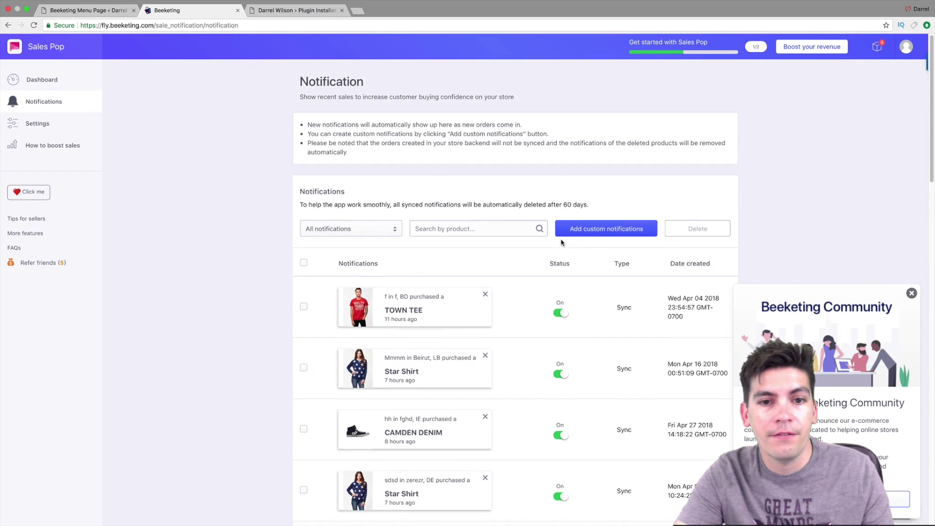
{"action": "left_click", "coordinate": [584, 229]}
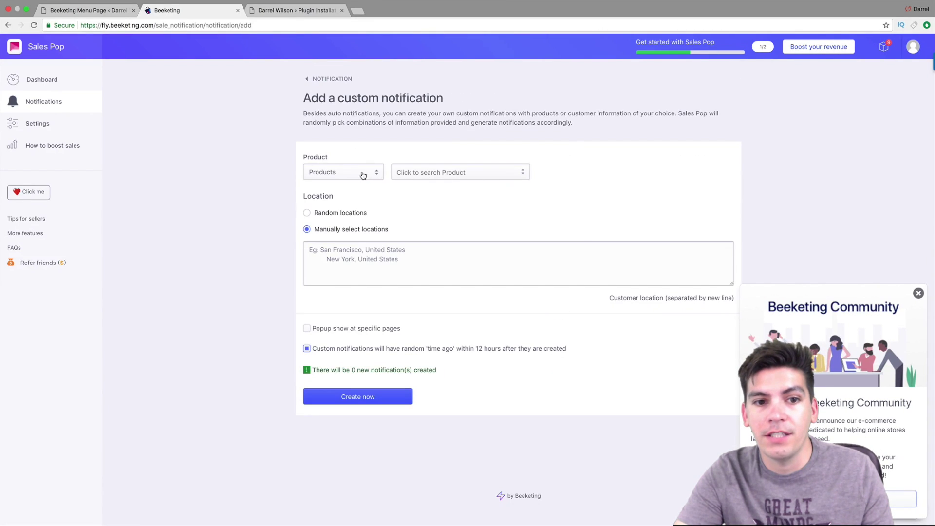
- Choose Chester Backpack, Satu and Version Covers as the notification products
{"action": "left_click", "coordinate": [422, 179]}
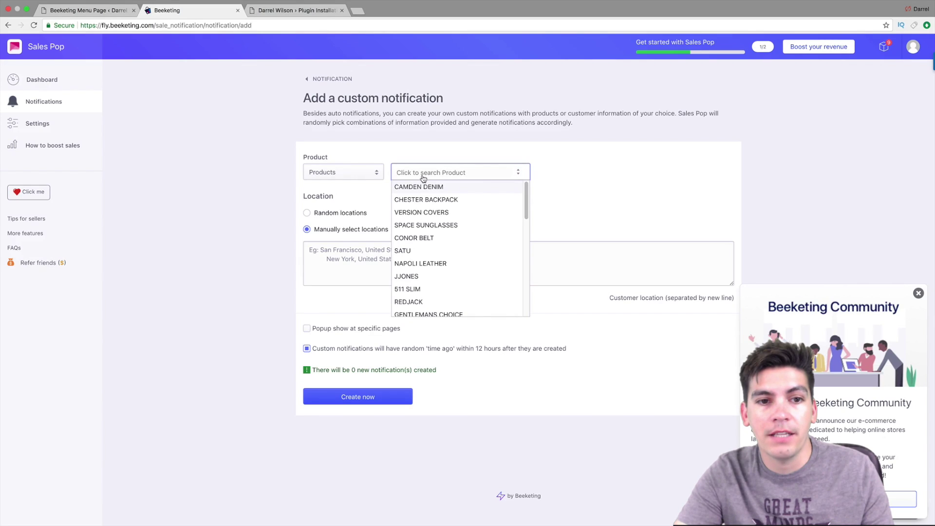
{"action": "left_click", "coordinate": [443, 212]}
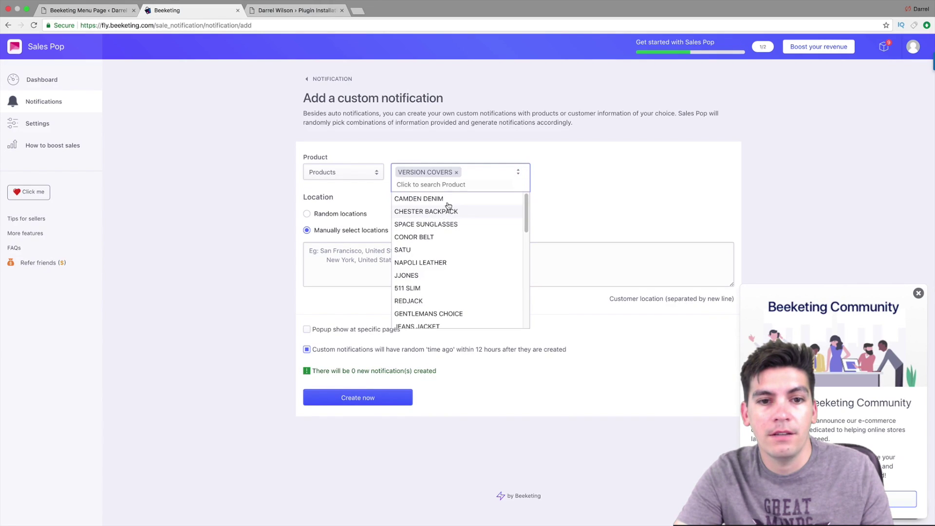
{"action": "left_click", "coordinate": [451, 211]}
{"action": "left_click", "coordinate": [453, 251]}
{"action": "left_click", "coordinate": [315, 235]}
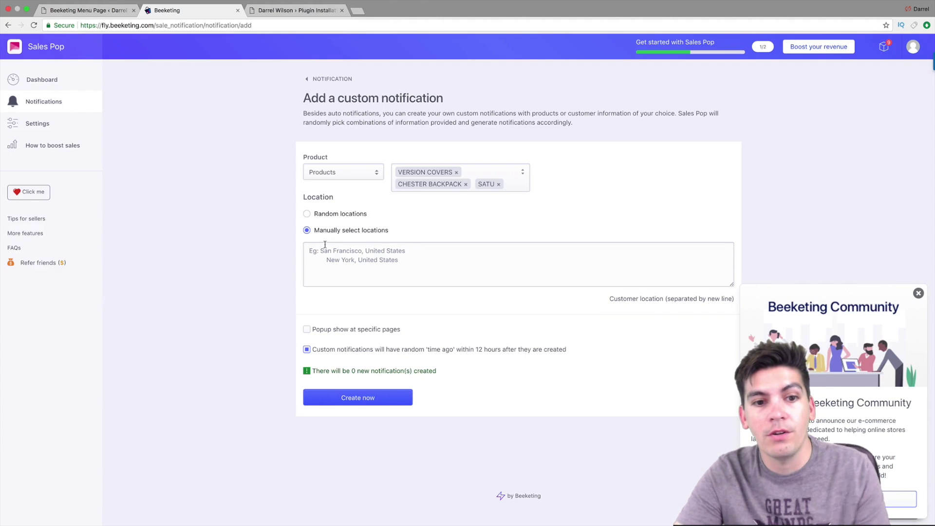
- Enter the Hollywood California location, leave page limiting off, and create the three notifications
{"action": "left_click", "coordinate": [327, 247]}
{"action": "type", "text": "Hollywood California"}
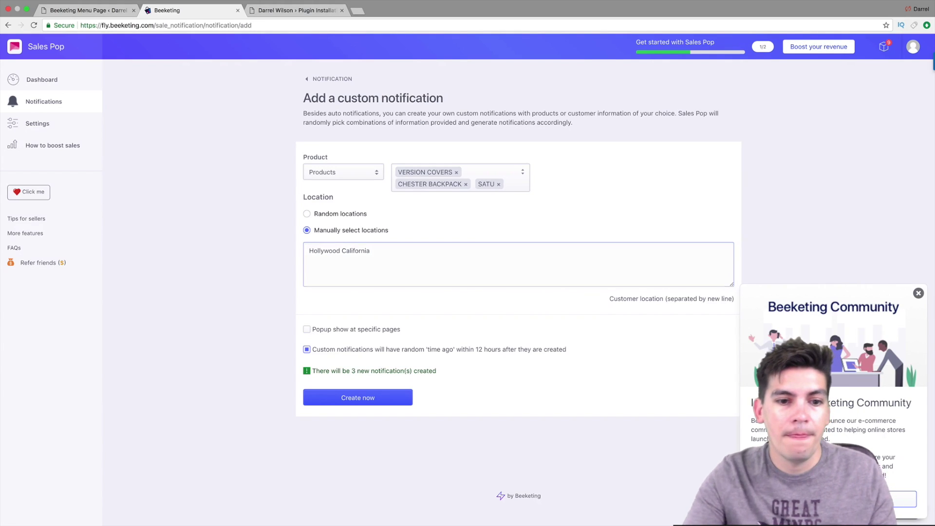
{"action": "left_click", "coordinate": [308, 330]}
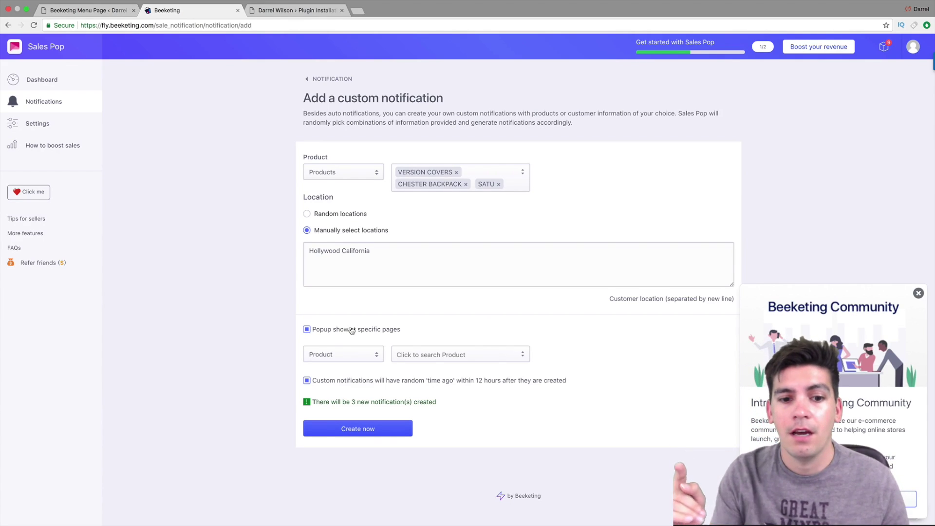
{"action": "left_click", "coordinate": [359, 330]}
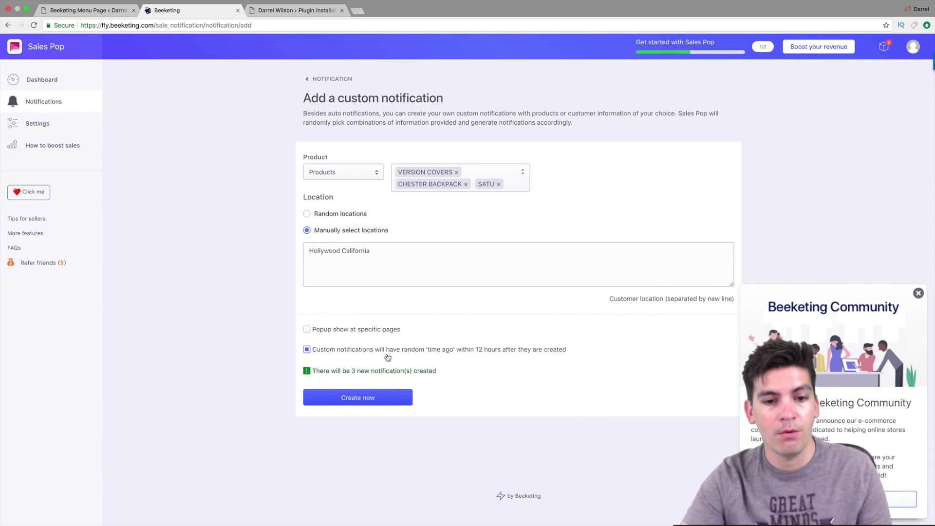
{"action": "left_click", "coordinate": [372, 399]}
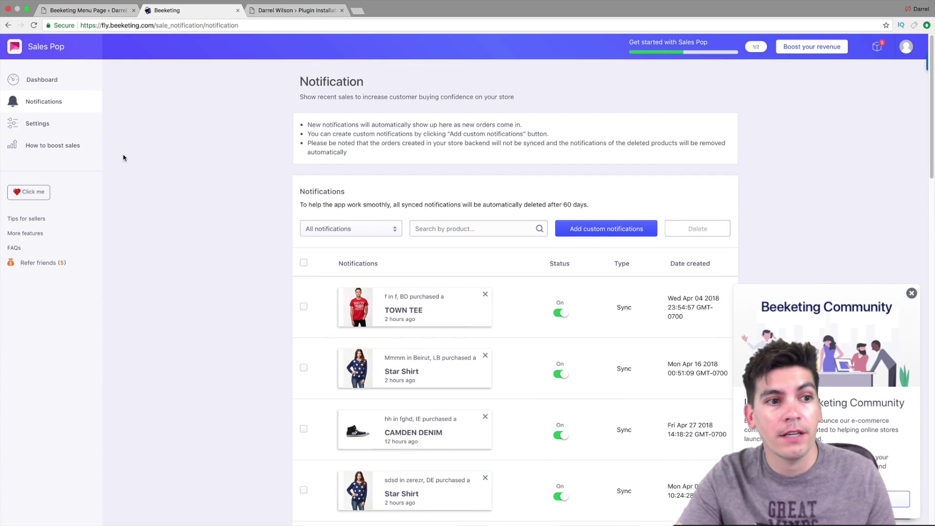
- Preview the three Sales Pop notification layouts, keeping the first one
{"action": "left_click", "coordinate": [39, 124]}
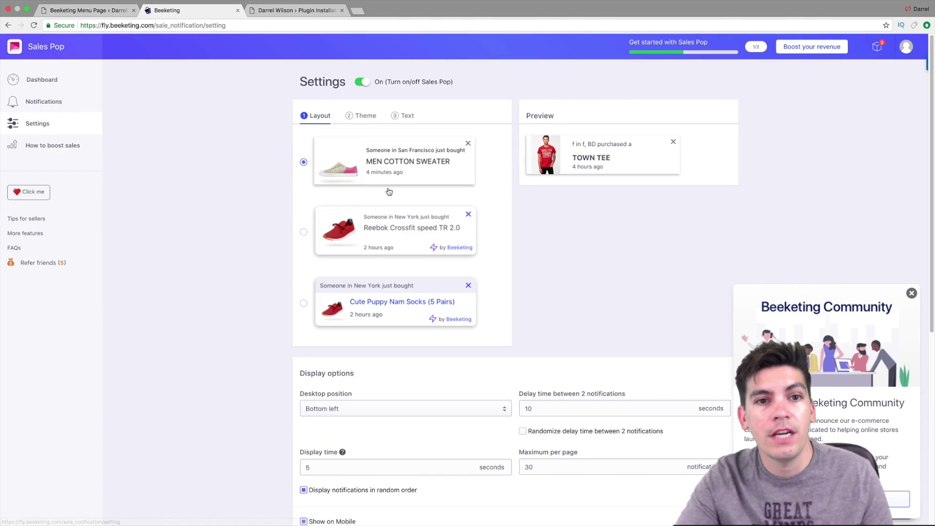
{"action": "scroll", "coordinate": [393, 194], "scroll_direction": "down", "scroll_amount": 2}
{"action": "scroll", "coordinate": [393, 193], "scroll_direction": "down", "scroll_amount": 2}
{"action": "scroll", "coordinate": [396, 209], "scroll_direction": "up", "scroll_amount": 3}
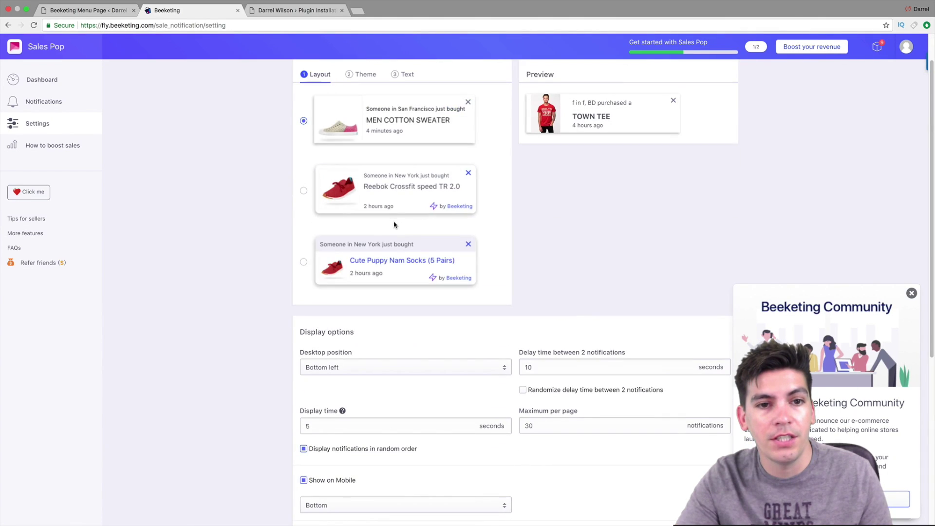
{"action": "left_click", "coordinate": [304, 264]}
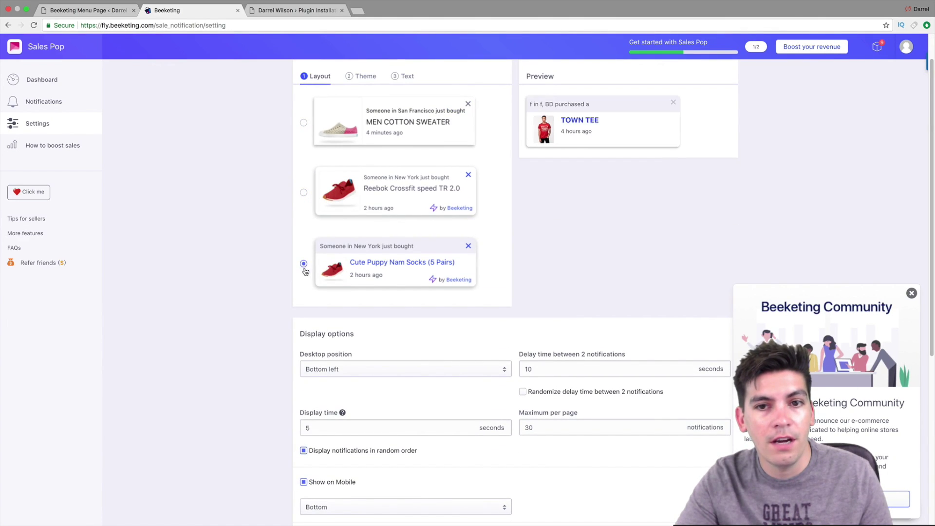
{"action": "left_click", "coordinate": [303, 194]}
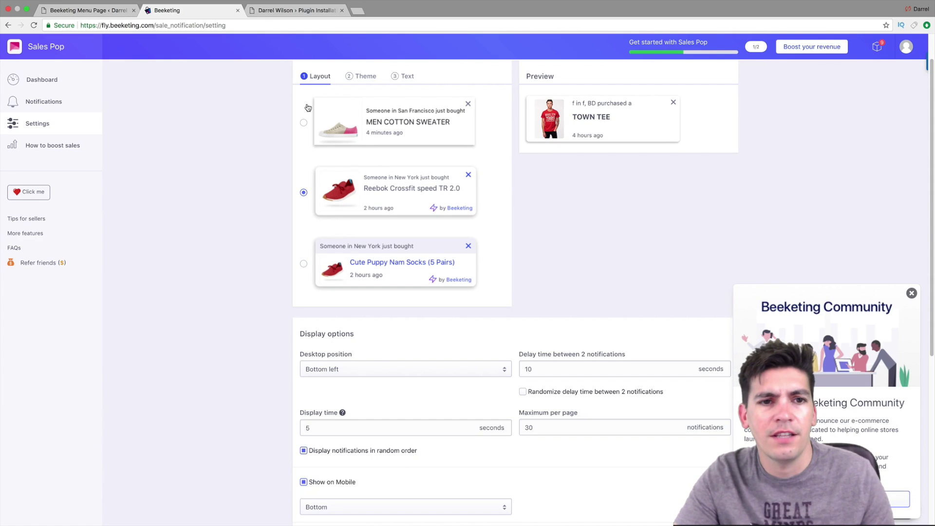
{"action": "left_click", "coordinate": [302, 124]}
{"action": "scroll", "coordinate": [404, 218], "scroll_direction": "down", "scroll_amount": 1}
{"action": "scroll", "coordinate": [404, 217], "scroll_direction": "down", "scroll_amount": 2}
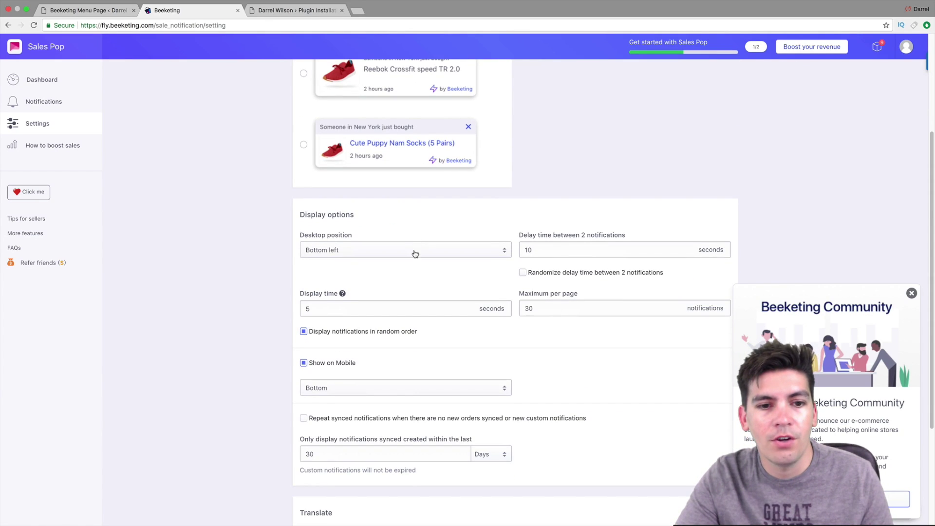
- Cap notifications at 30 per page, edit display time, and dismiss the Community popup
{"action": "left_click", "coordinate": [388, 308]}
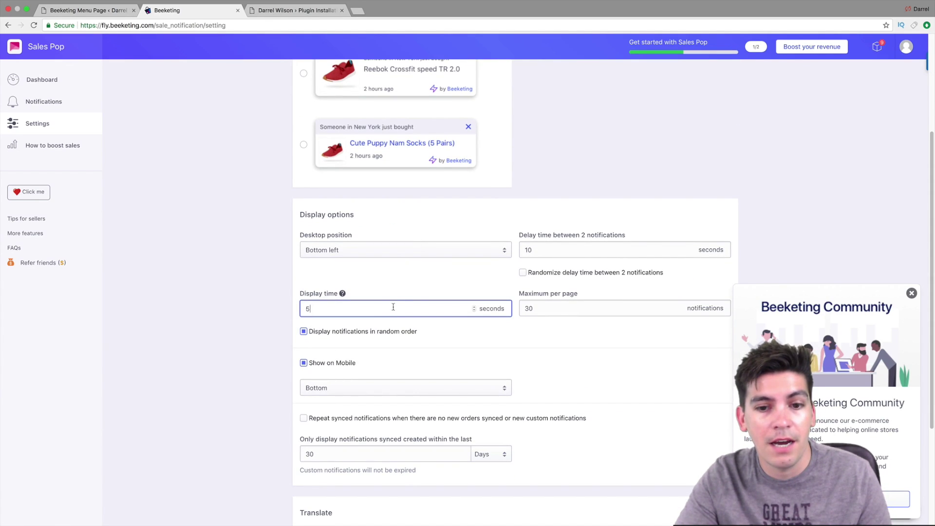
{"action": "left_click", "coordinate": [583, 305]}
{"action": "scroll", "coordinate": [563, 272], "scroll_direction": "down", "scroll_amount": 3}
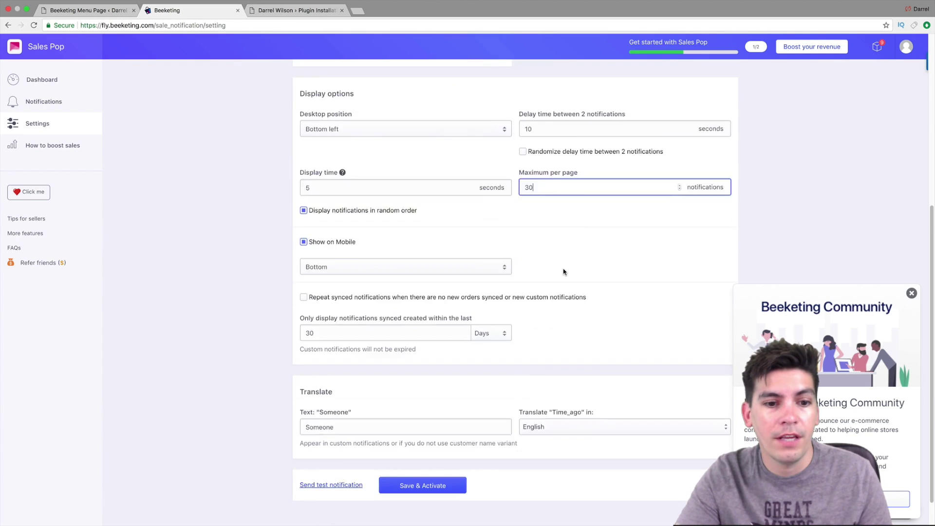
{"action": "scroll", "coordinate": [562, 271], "scroll_direction": "down", "scroll_amount": 1}
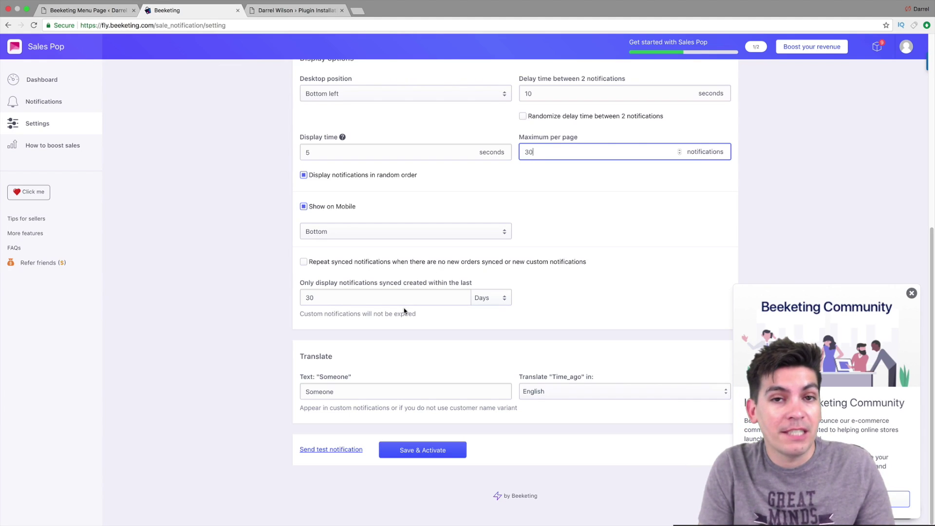
{"action": "scroll", "coordinate": [404, 312], "scroll_direction": "up", "scroll_amount": 5}
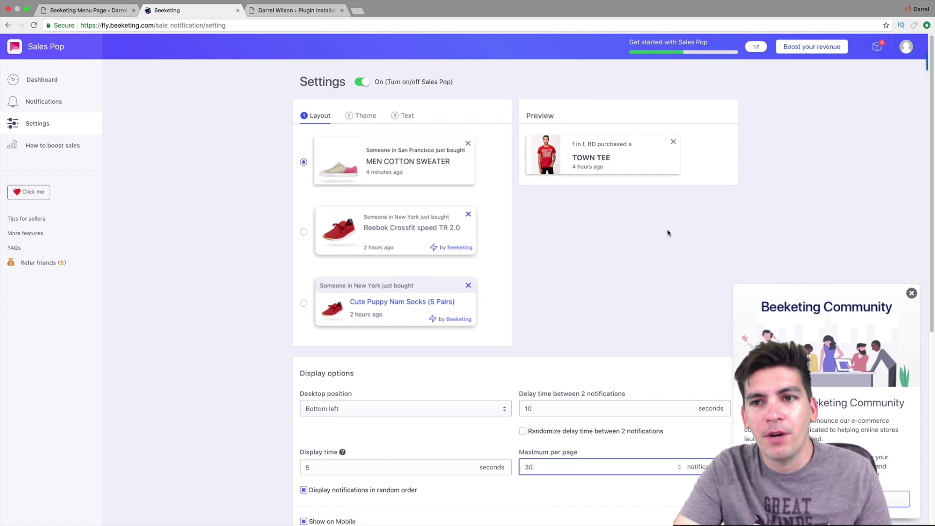
{"action": "left_click", "coordinate": [910, 294]}
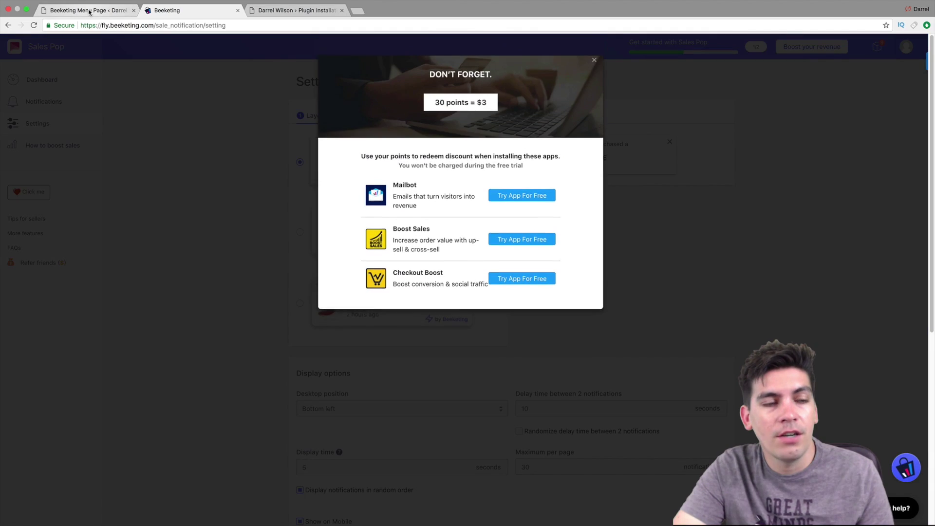
- Return to the Flatsome storefront to watch the Rhasta Tee Shirt purchase popup
{"action": "left_click", "coordinate": [89, 10]}
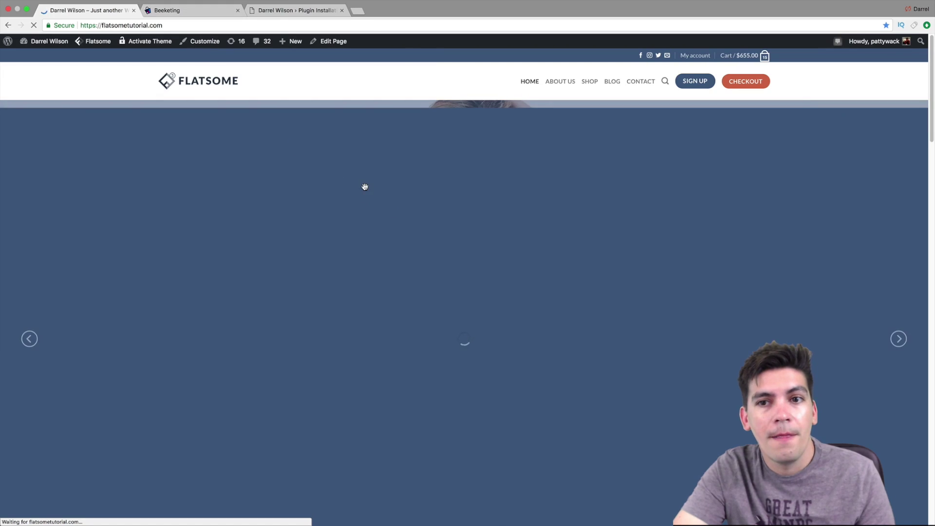
{"action": "scroll", "coordinate": [346, 241], "scroll_direction": "down", "scroll_amount": 2}
{"action": "scroll", "coordinate": [349, 243], "scroll_direction": "down", "scroll_amount": 5}
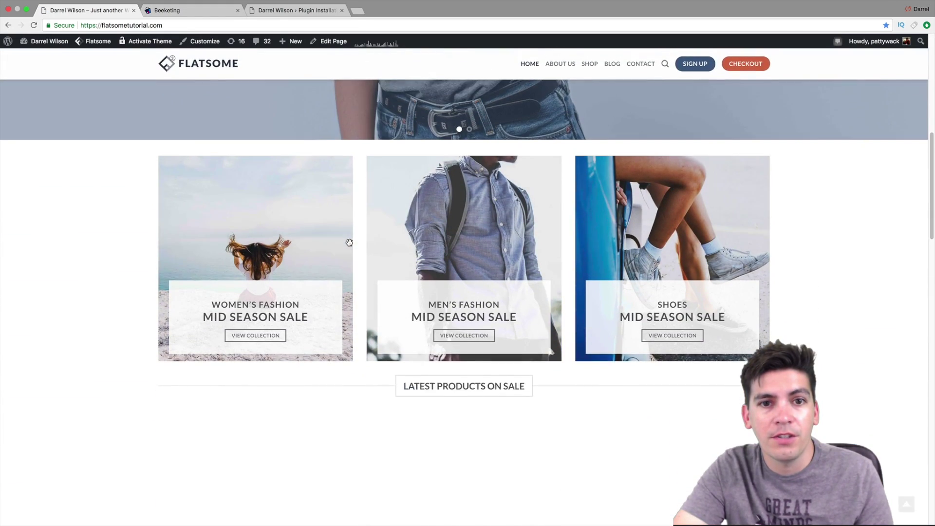
{"action": "scroll", "coordinate": [350, 244], "scroll_direction": "down", "scroll_amount": 5}
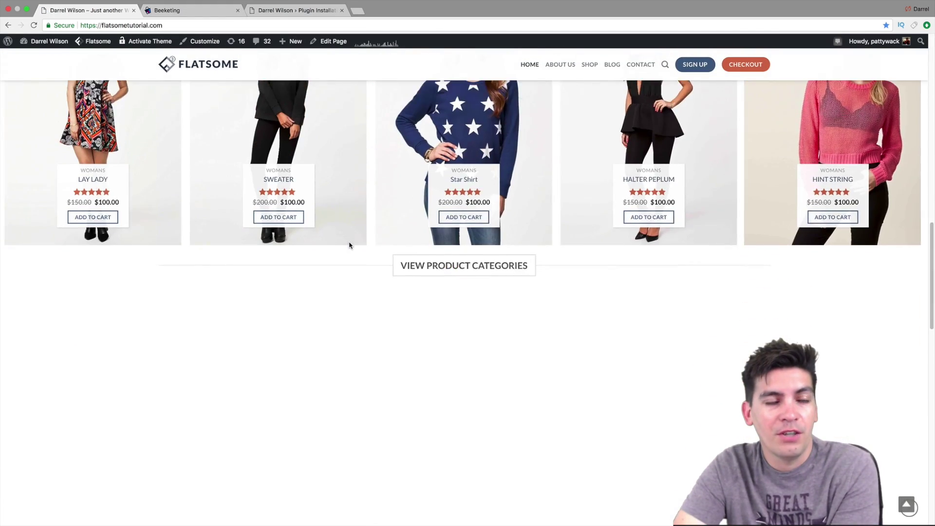
{"action": "scroll", "coordinate": [344, 249], "scroll_direction": "down", "scroll_amount": 3}
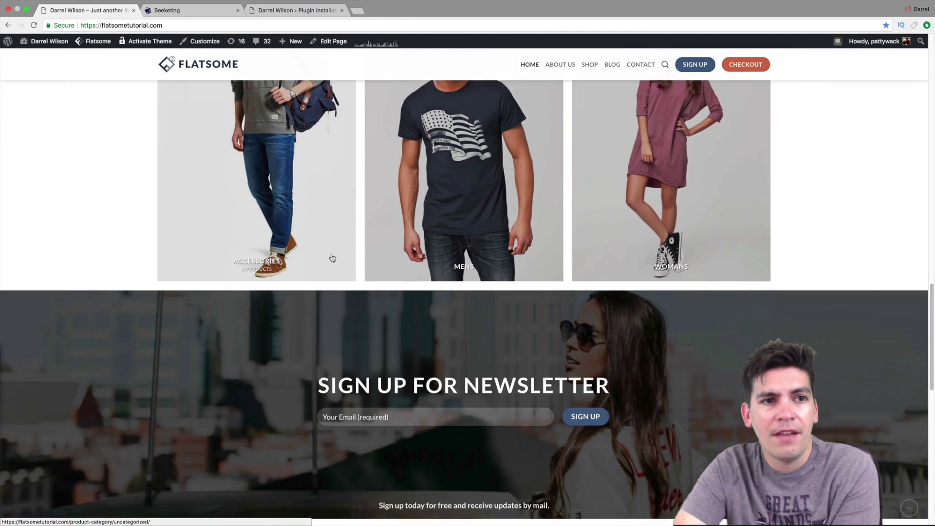
{"action": "scroll", "coordinate": [332, 258], "scroll_direction": "down", "scroll_amount": 1}
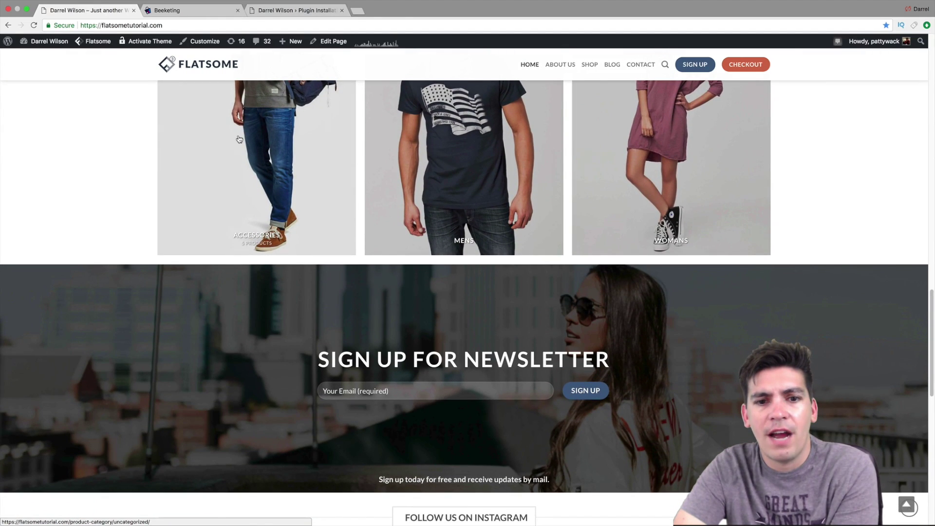
{"action": "scroll", "coordinate": [239, 140], "scroll_direction": "down", "scroll_amount": 2}
{"action": "scroll", "coordinate": [234, 220], "scroll_direction": "up", "scroll_amount": 1}
{"action": "scroll", "coordinate": [225, 296], "scroll_direction": "up", "scroll_amount": 5}
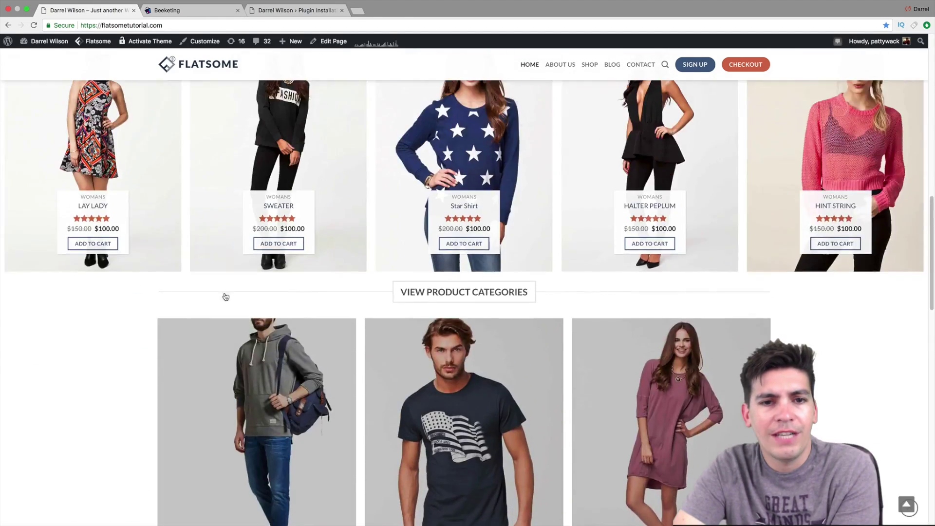
{"action": "scroll", "coordinate": [225, 297], "scroll_direction": "up", "scroll_amount": 10}
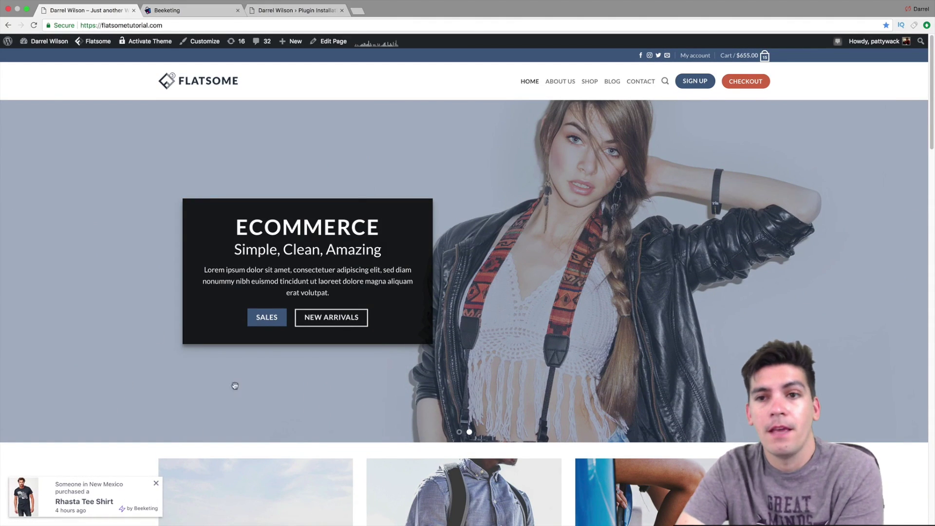
- Dismiss the Sales Pop points reminder, then return to the Flatsome storefront homepage
{"action": "left_click", "coordinate": [199, 13]}
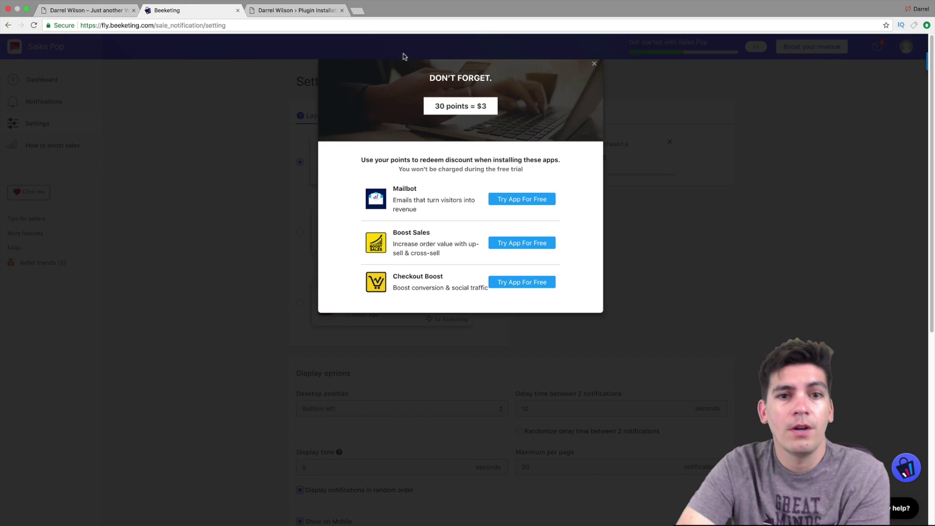
{"action": "left_click", "coordinate": [594, 66]}
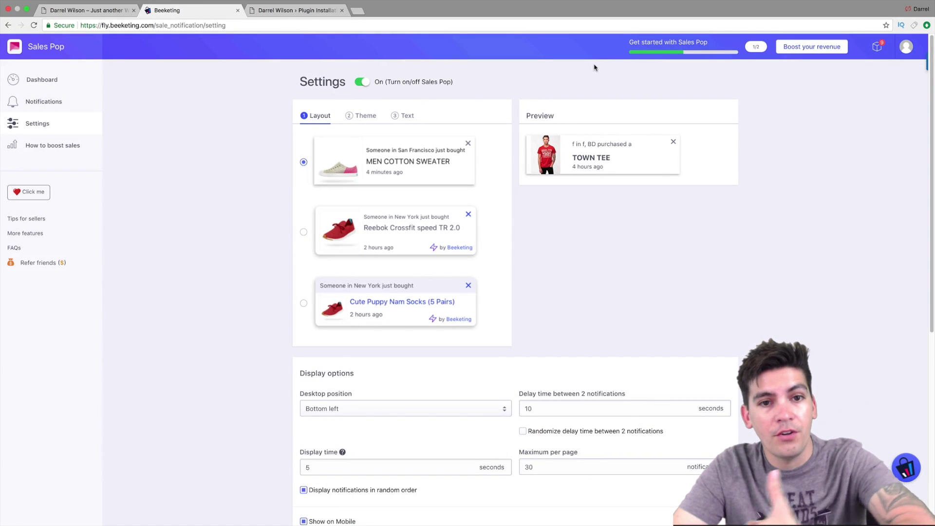
{"action": "scroll", "coordinate": [544, 226], "scroll_direction": "down", "scroll_amount": 3}
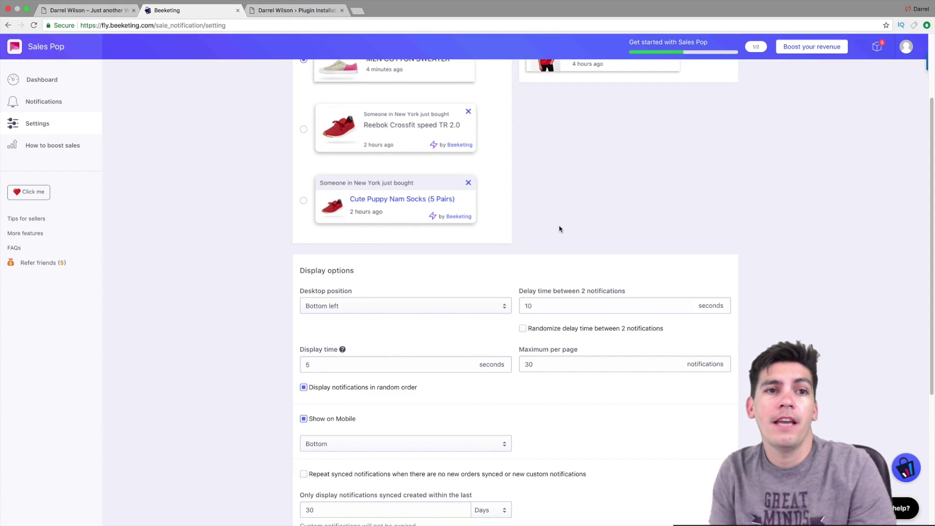
{"action": "left_click", "coordinate": [104, 10]}
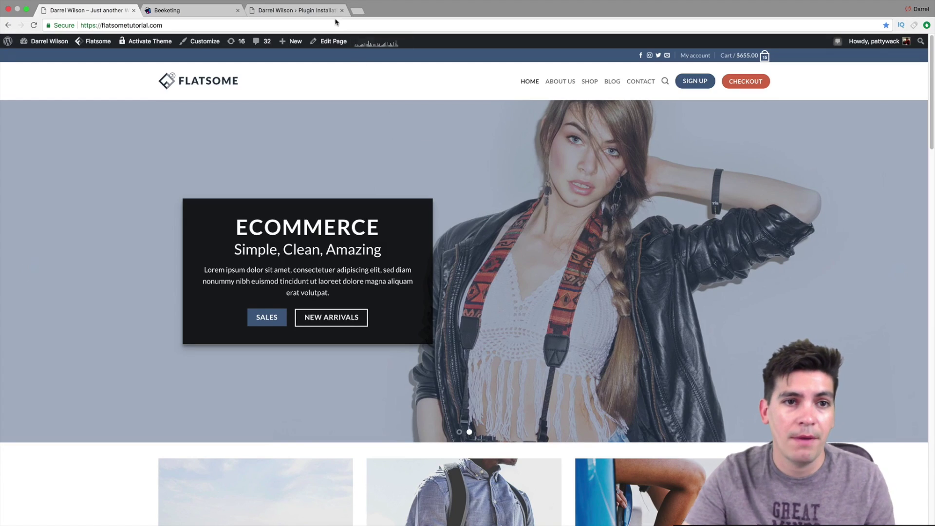
{"action": "left_click", "coordinate": [314, 10]}
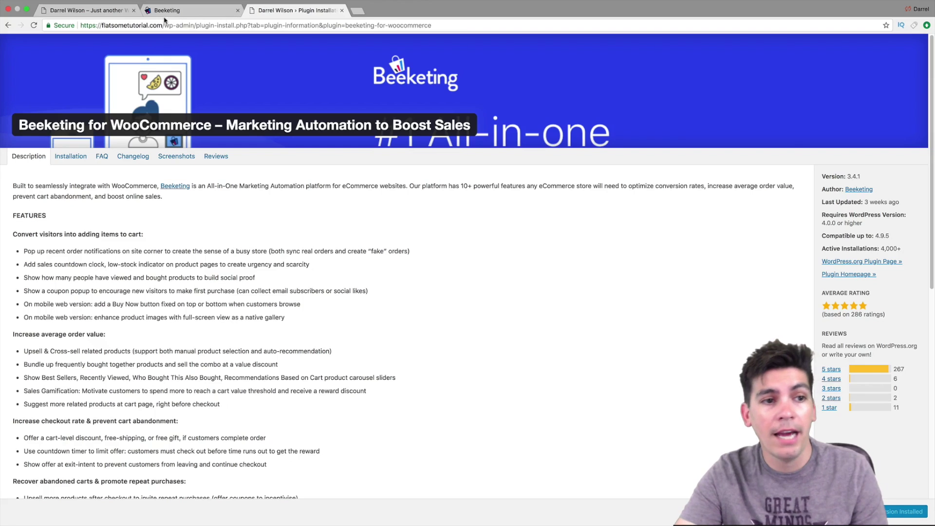
{"action": "left_click", "coordinate": [105, 10]}
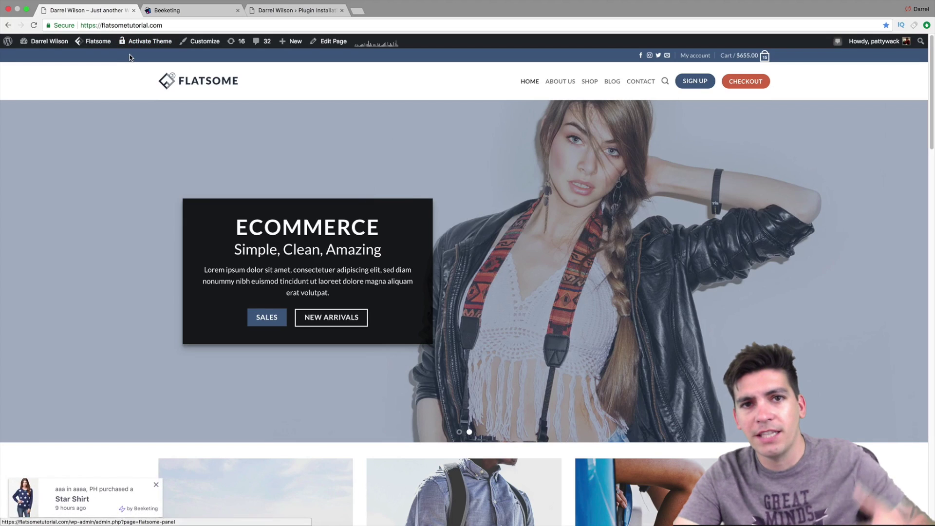